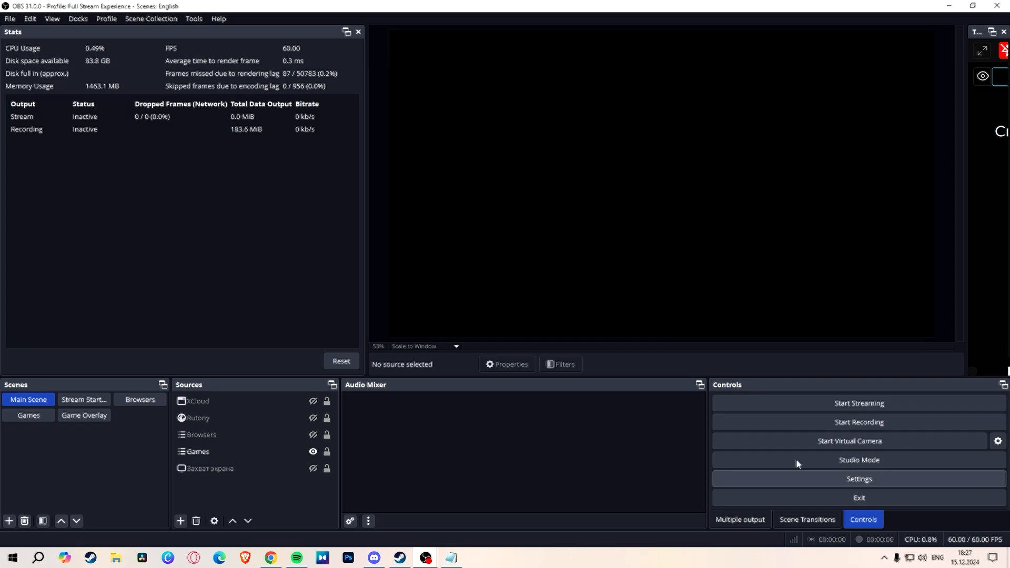
# Step: Review the audio bitrates of the tracks in the output settings
pyautogui.click(460, 120)
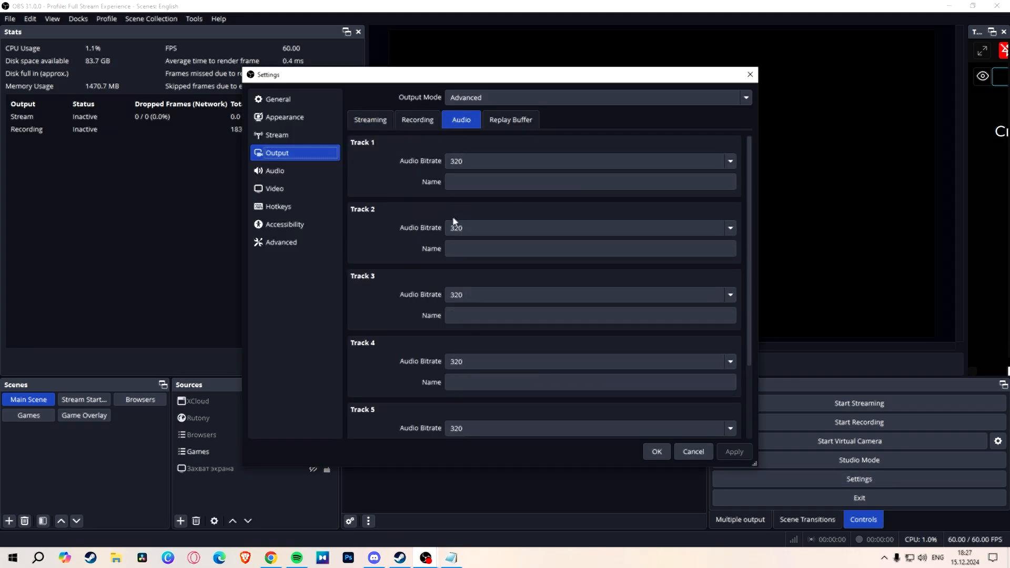
pyautogui.scroll(-3, 419, 279)
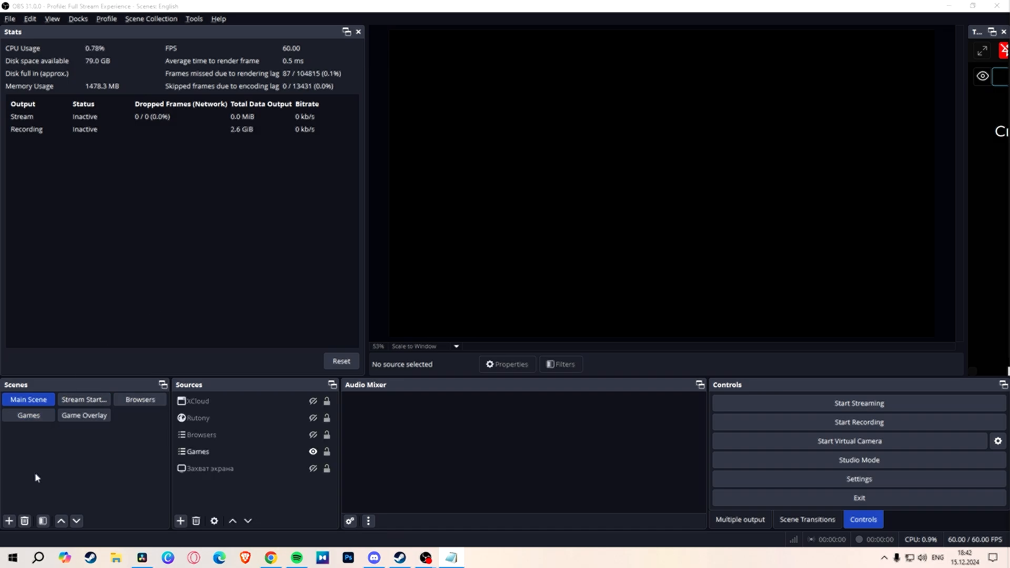
# Step: Add a new scene named "Audio"
pyautogui.click(11, 520)
pyautogui.click(454, 270)
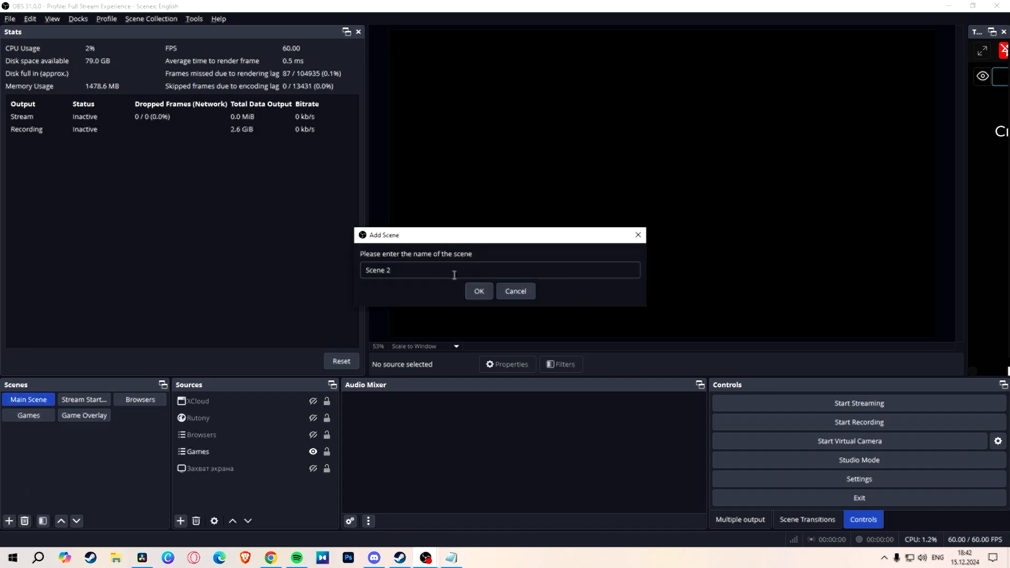
pyautogui.hotkey('ctrl', 'a')
pyautogui.write('Audio')
pyautogui.press('Return')
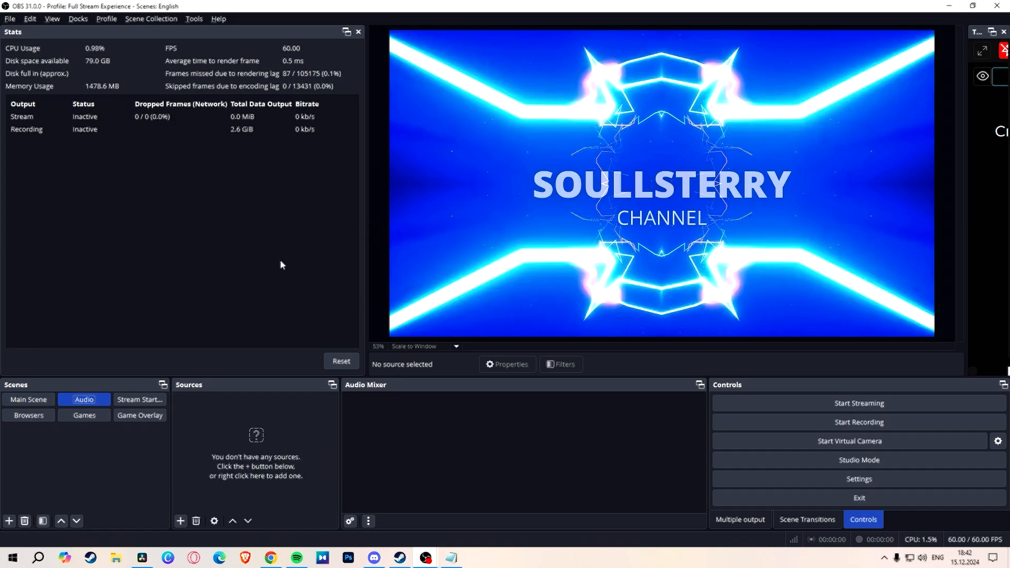
# Step: Add an Audio Input Capture source named "HyperxQudcast" to the Audio scene
pyautogui.click(180, 521)
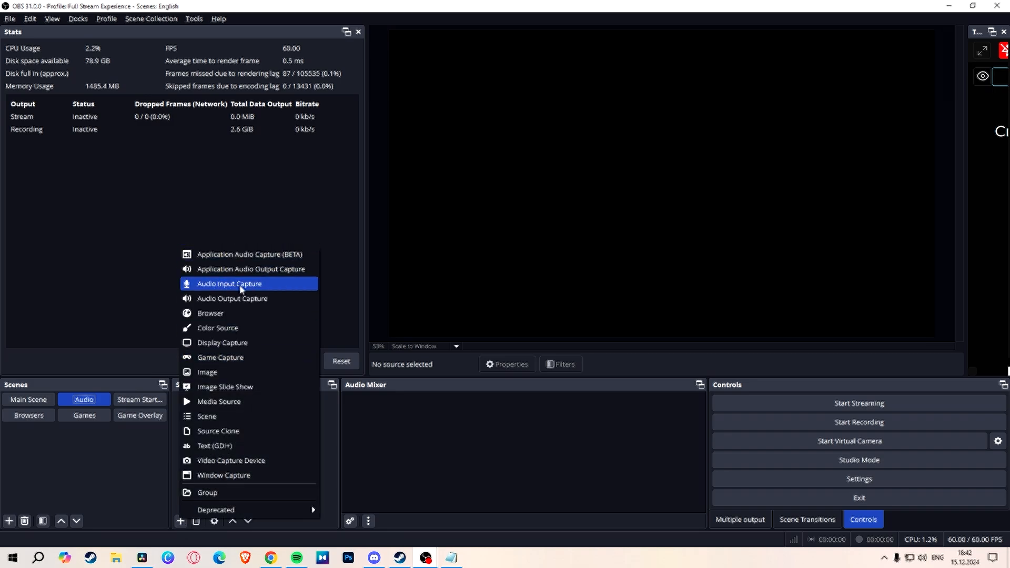
pyautogui.click(239, 287)
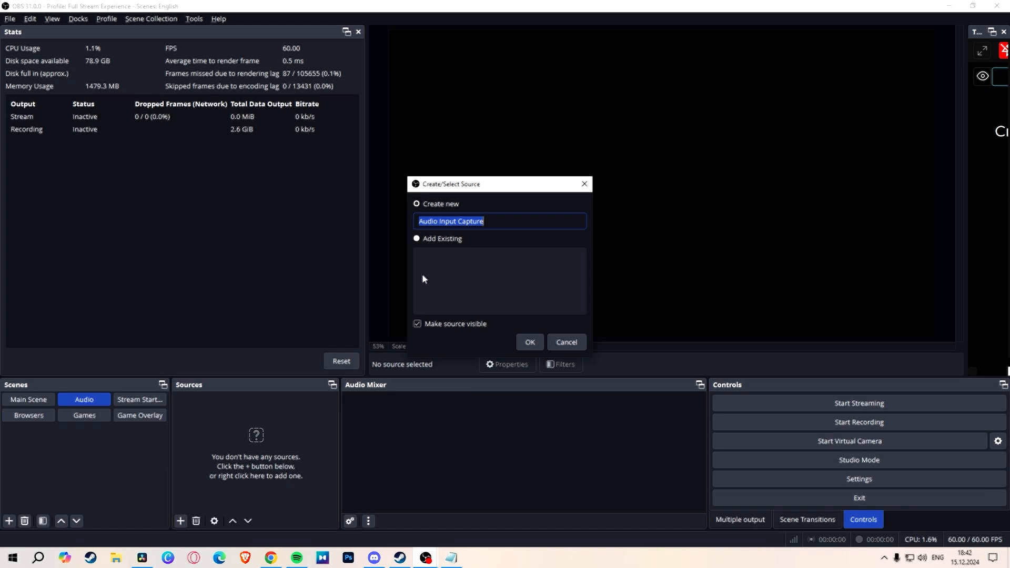
pyautogui.write('h')
pyautogui.press('BackSpace')
pyautogui.write('HyperxQudcast')
pyautogui.press('Return')
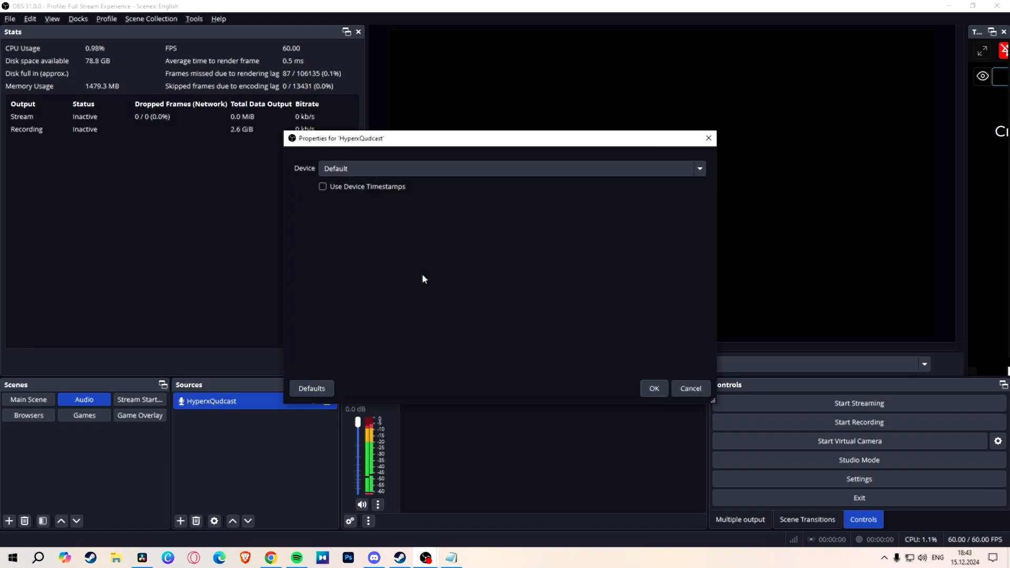
# Step: Set the HyperxQudcast source's device to Microphone (HyperX Quadcast)
pyautogui.click(448, 166)
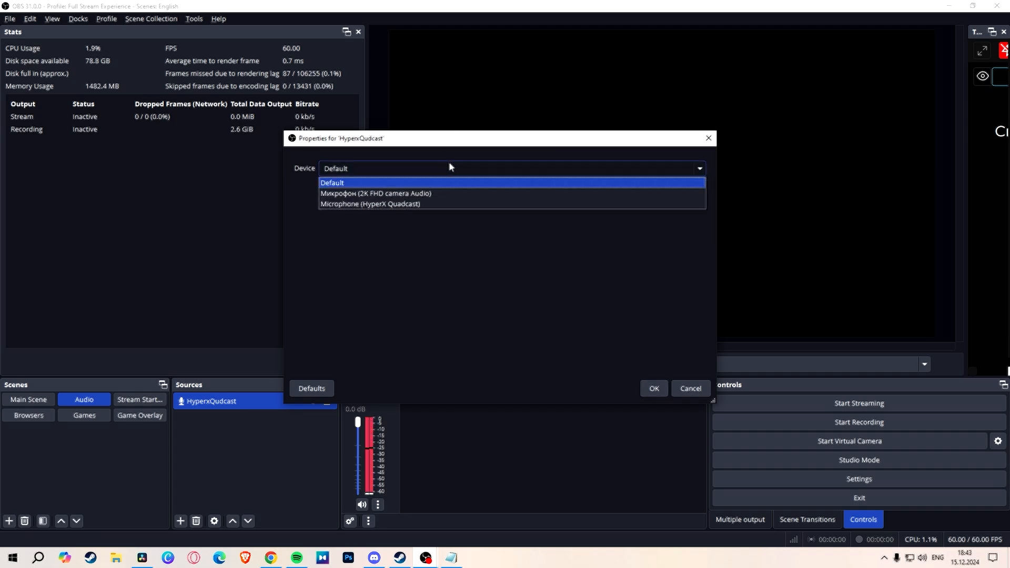
pyautogui.click(424, 204)
pyautogui.click(654, 389)
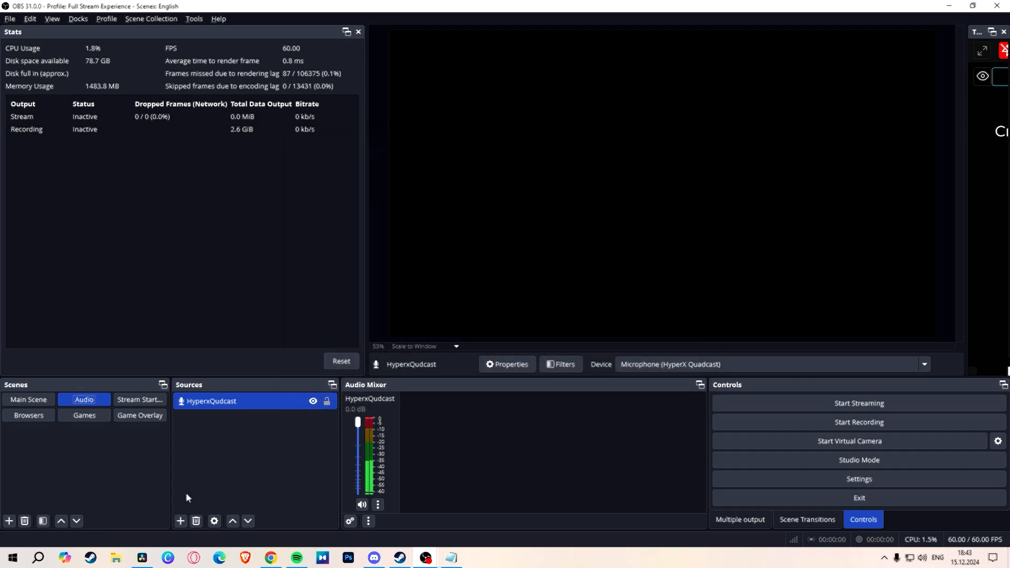
# Step: Add an Audio Output Capture source under its default name, using the device SAMSUNG (NVIDIA High Definition Audio)
pyautogui.click(180, 521)
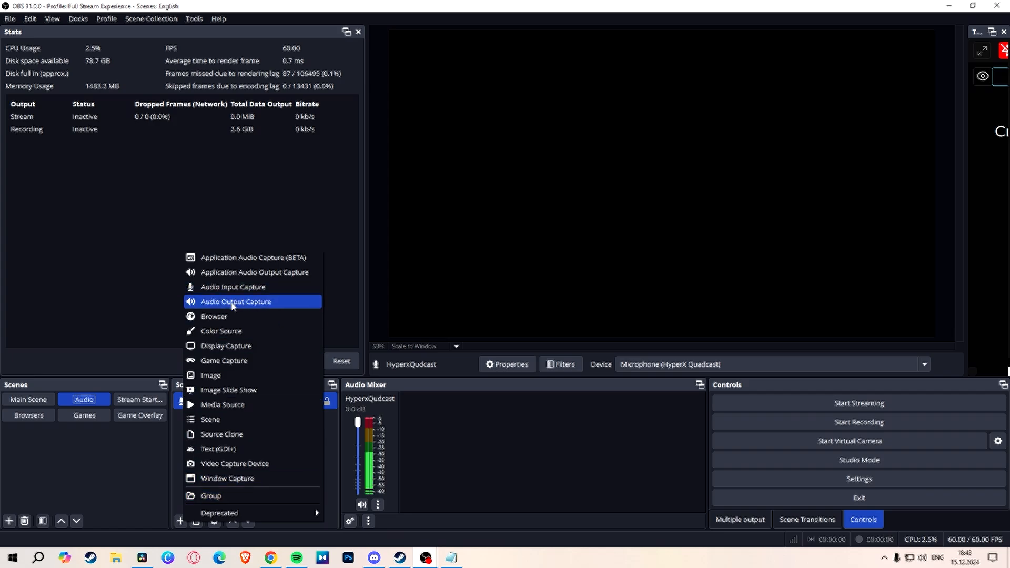
pyautogui.click(263, 303)
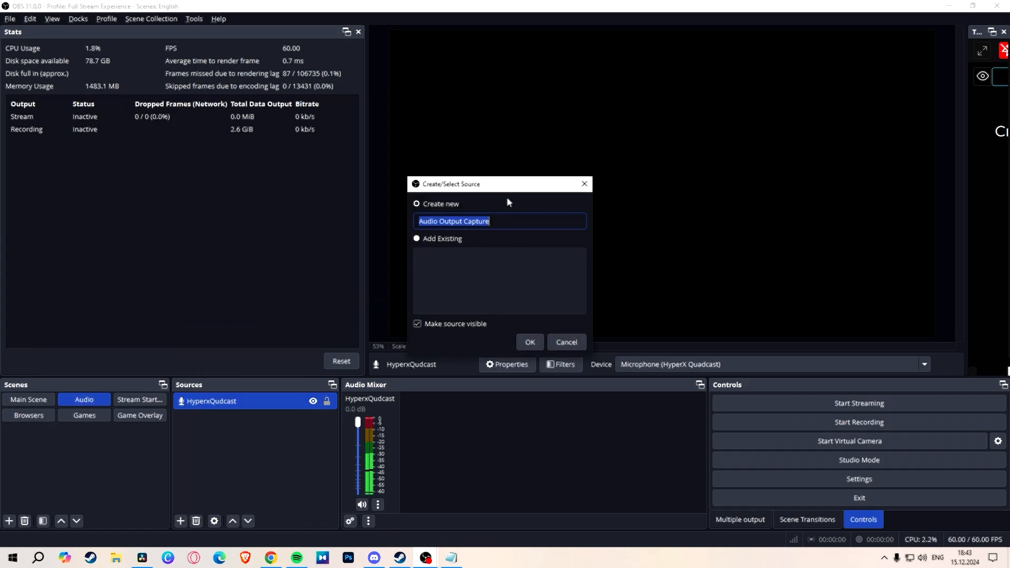
pyautogui.click(530, 342)
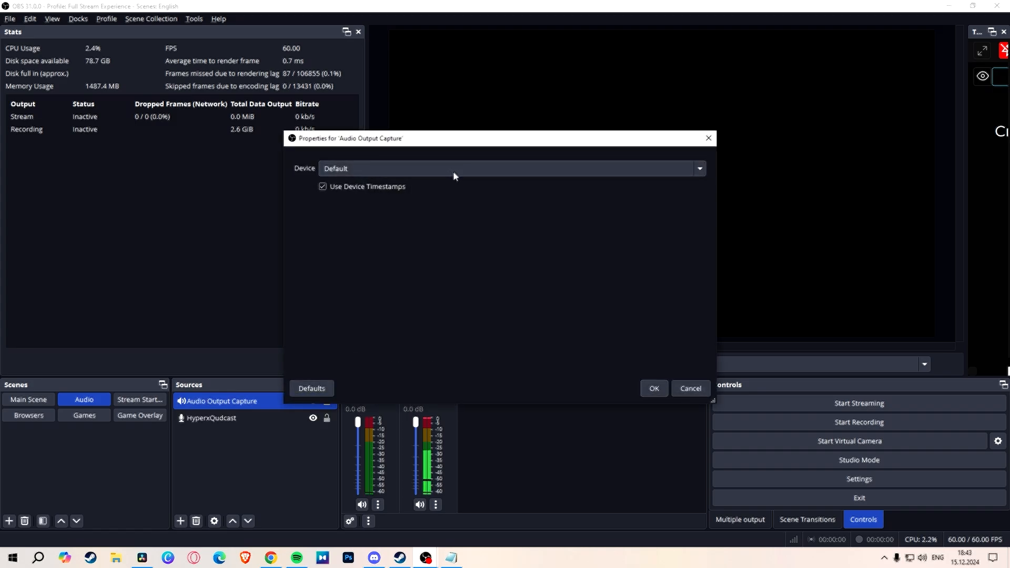
pyautogui.click(455, 174)
pyautogui.click(424, 215)
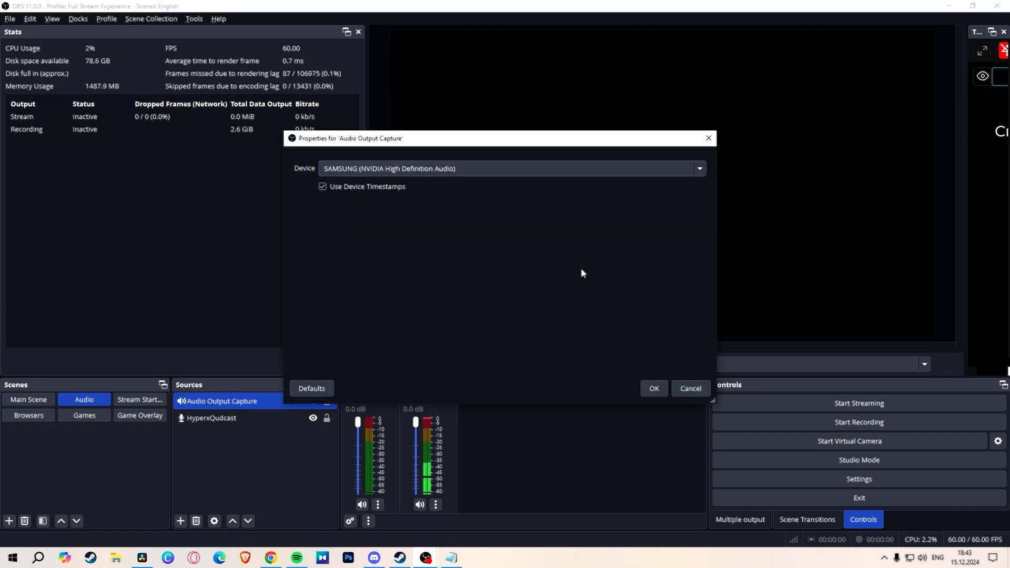
pyautogui.click(654, 388)
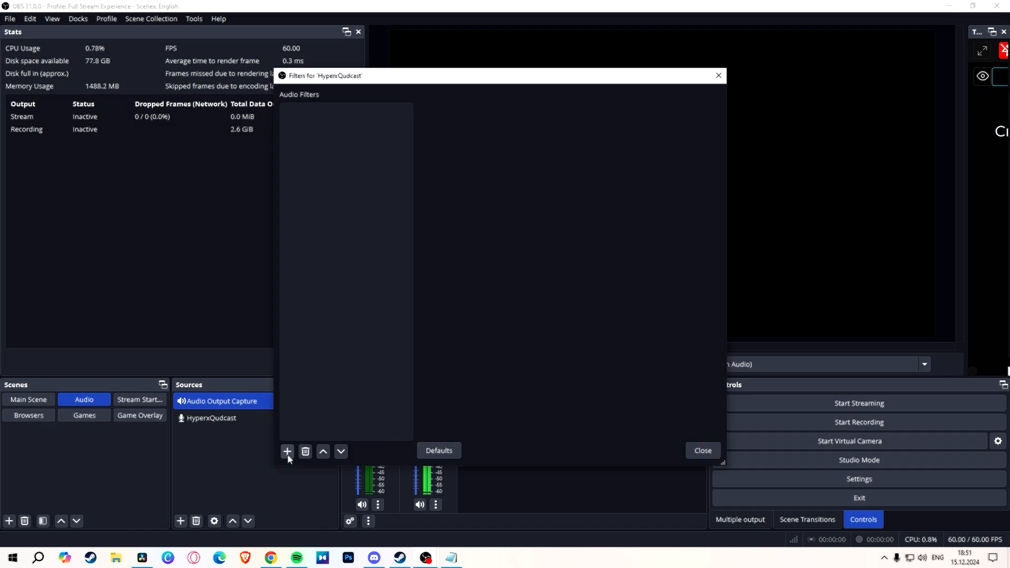
# Step: Add NVIDIA Audio Effects and Expander filters with their default names to the HyperxQudcast source
pyautogui.click(287, 451)
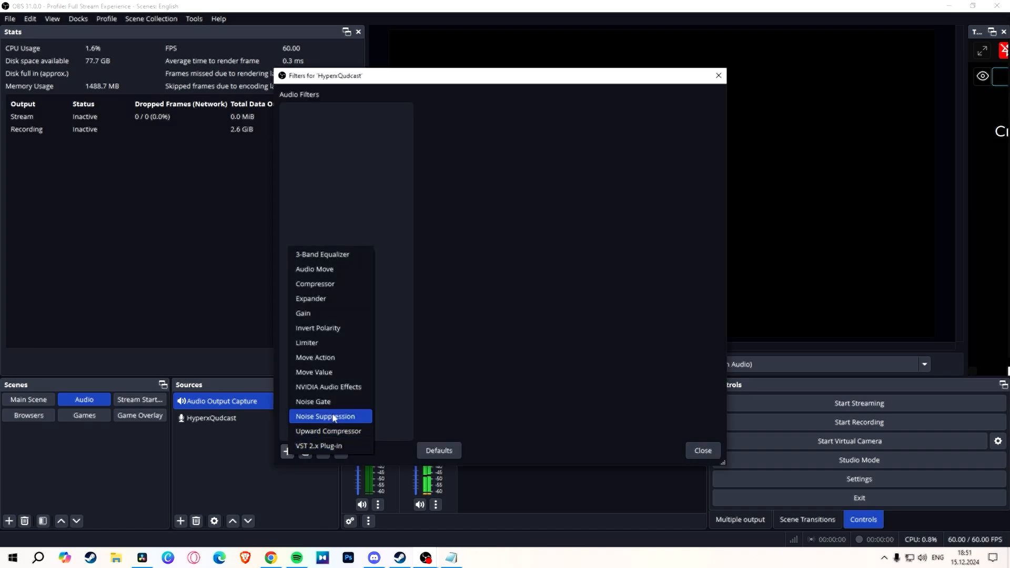
pyautogui.click(338, 388)
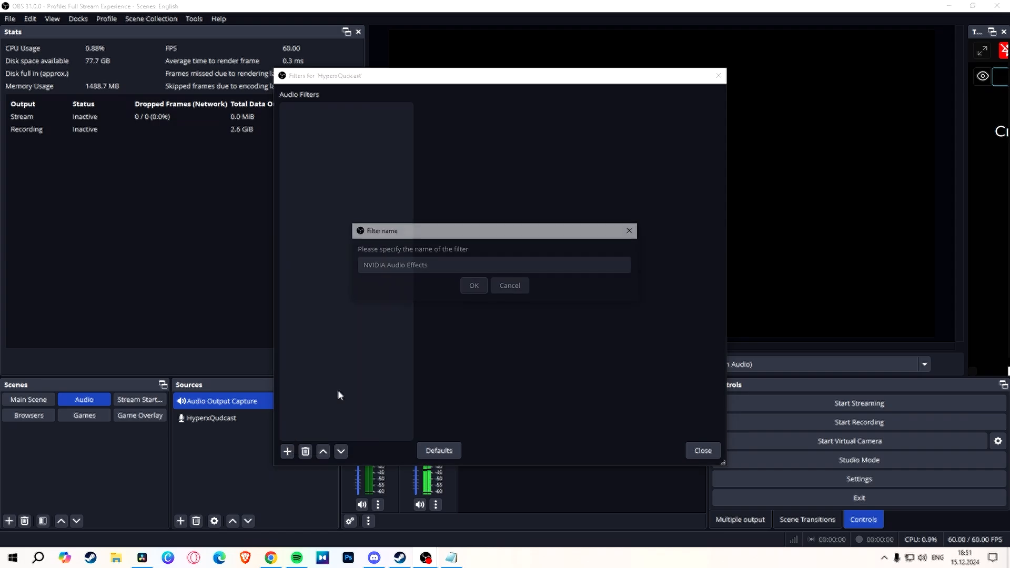
pyautogui.click(472, 287)
pyautogui.click(287, 451)
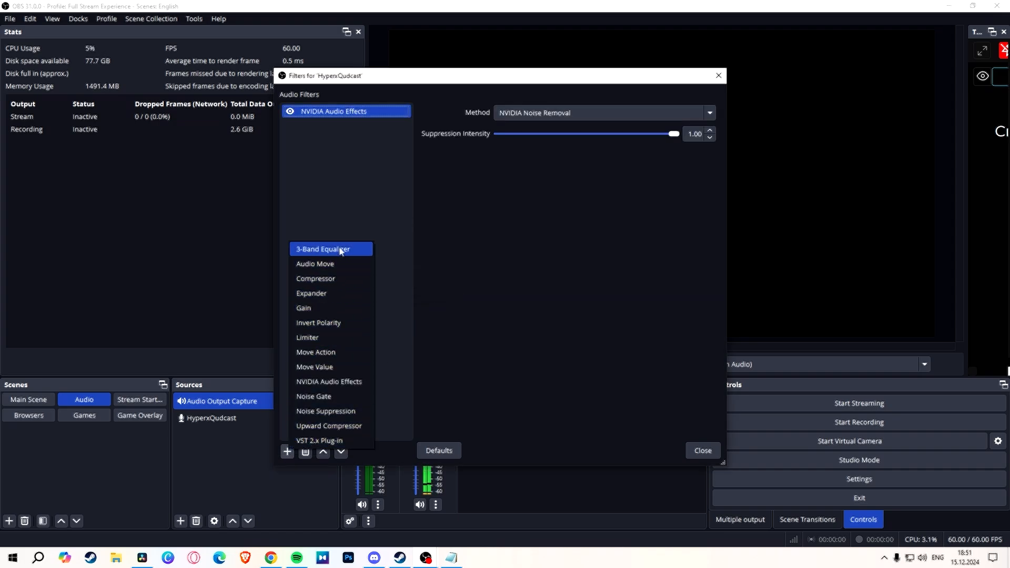
pyautogui.click(336, 293)
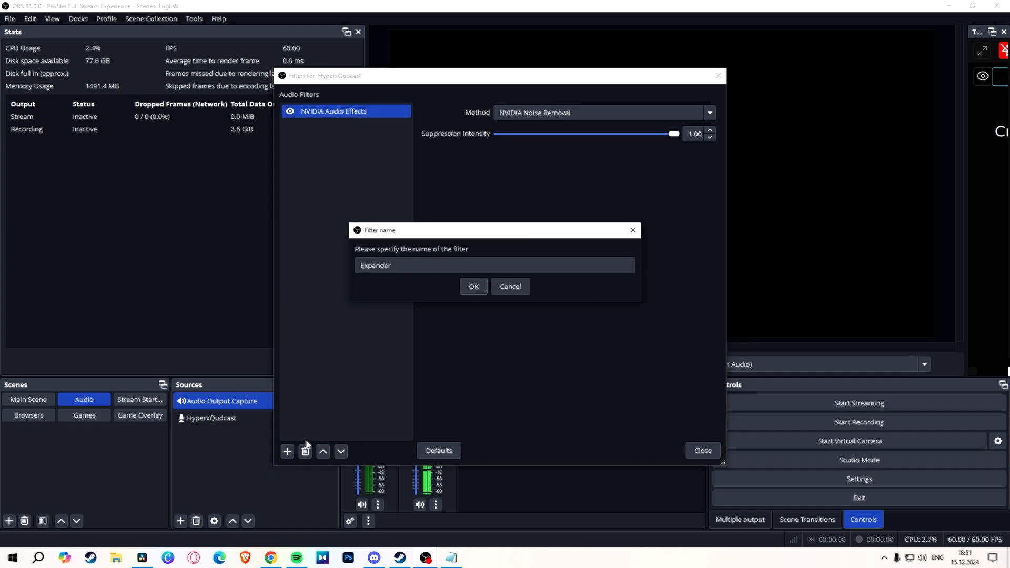
pyautogui.click(472, 287)
# Step: Add Compressor and Gain filters with their default names to the HyperxQudcast source
pyautogui.click(287, 452)
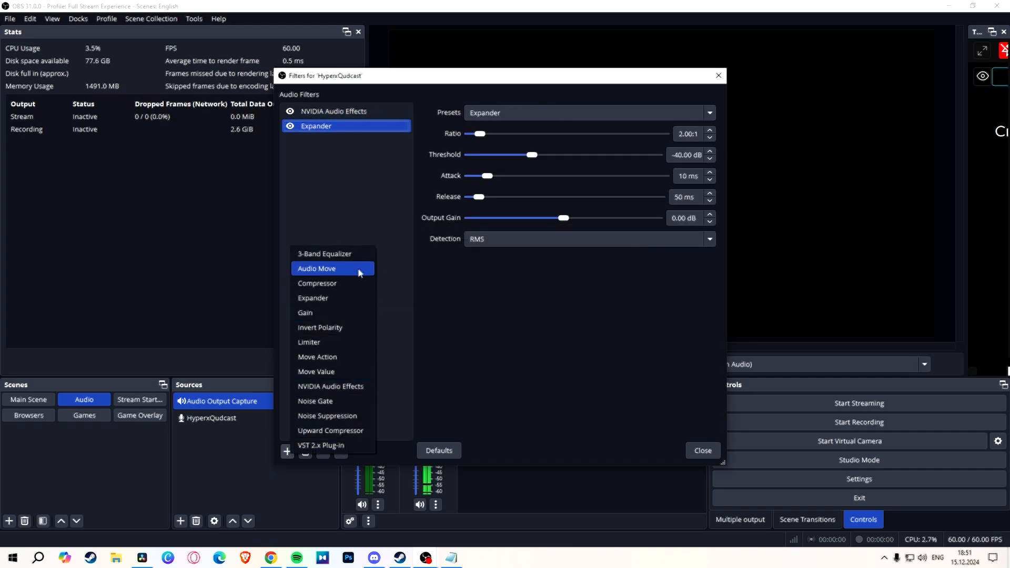
pyautogui.click(332, 280)
pyautogui.click(474, 285)
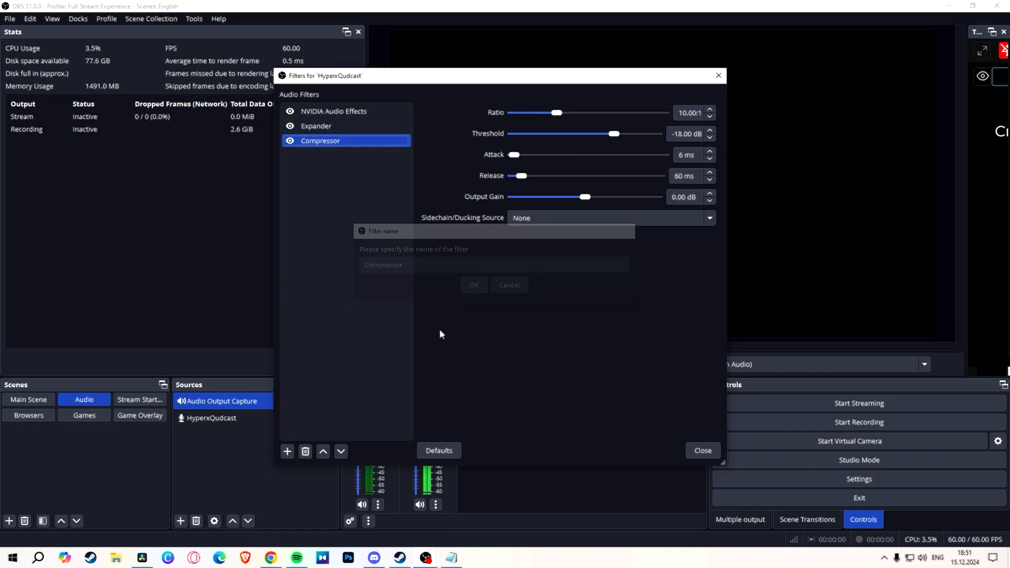
pyautogui.click(288, 451)
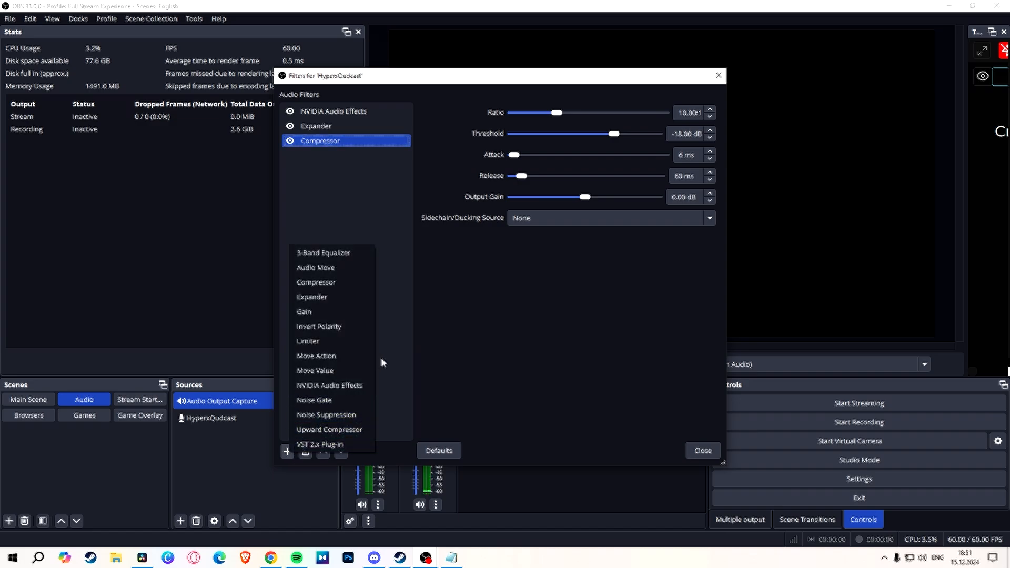
pyautogui.click(335, 313)
pyautogui.click(473, 287)
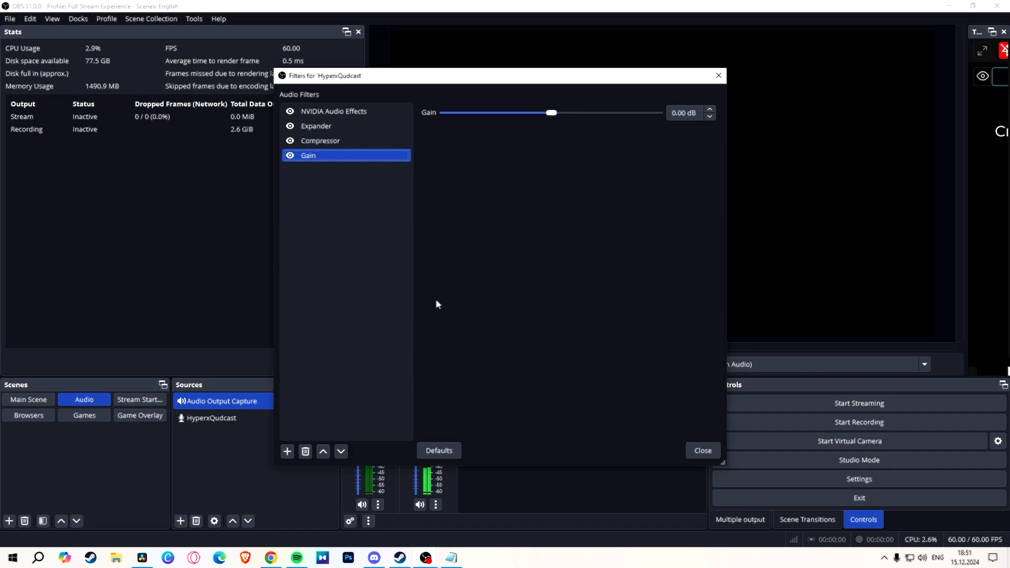
# Step: Add Limiter and Upward Compressor filters with their default names to the HyperxQudcast source
pyautogui.click(287, 452)
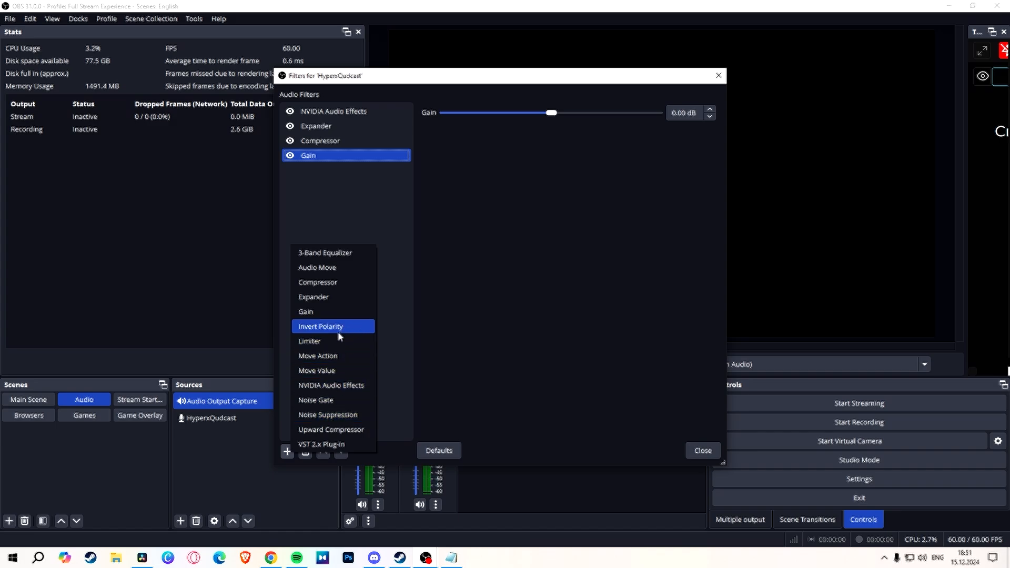
pyautogui.click(340, 342)
pyautogui.click(473, 288)
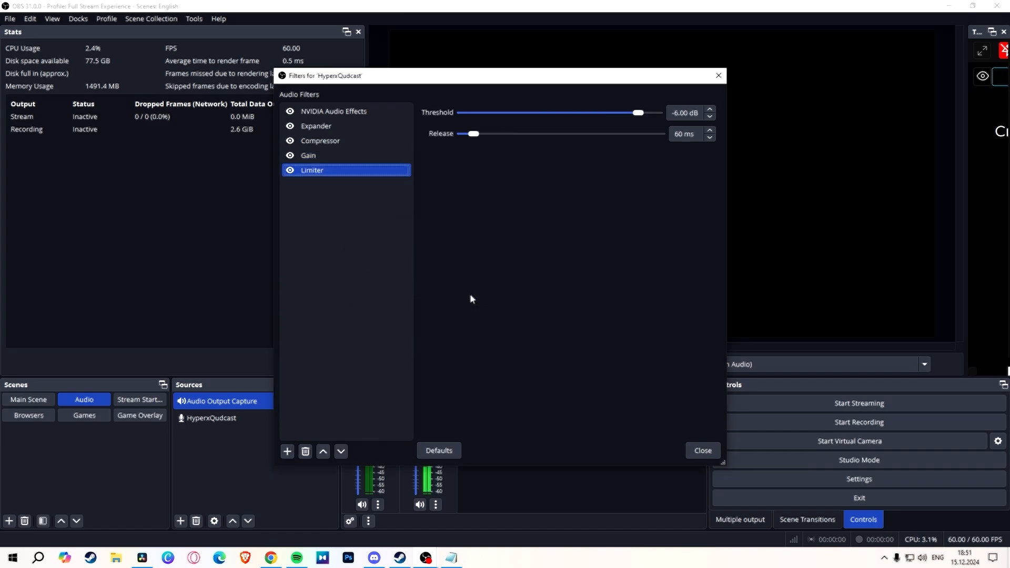
pyautogui.click(287, 452)
pyautogui.click(345, 432)
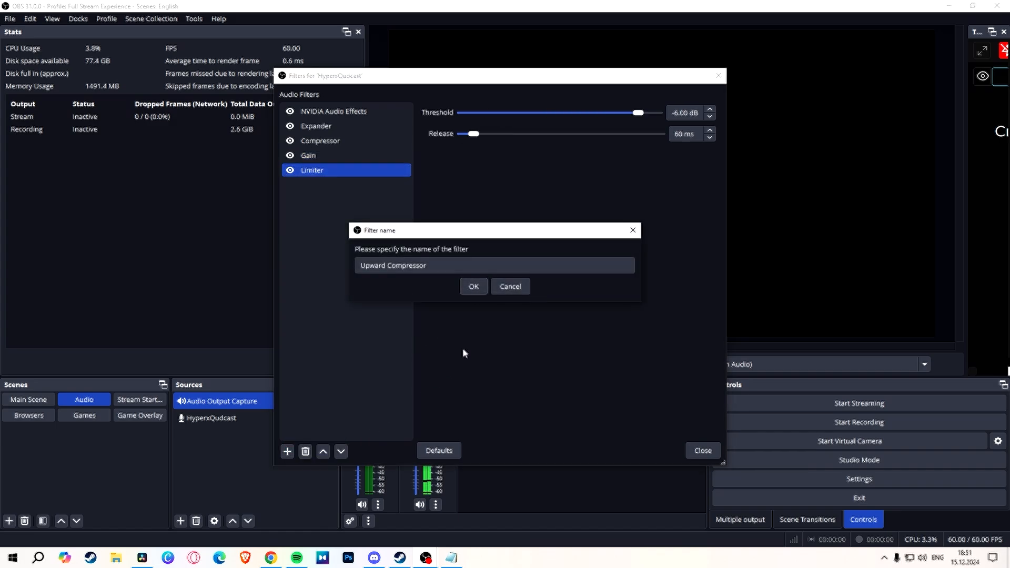
pyautogui.click(478, 288)
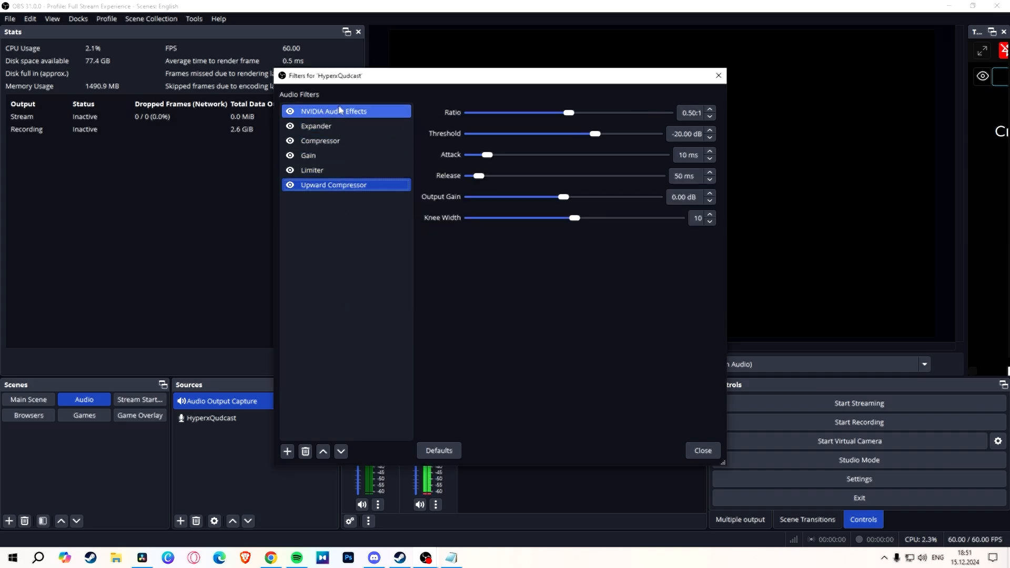
# Step: Try adding a Noise Suppression filter to the HyperxQudcast source and open its method choices
pyautogui.click(288, 452)
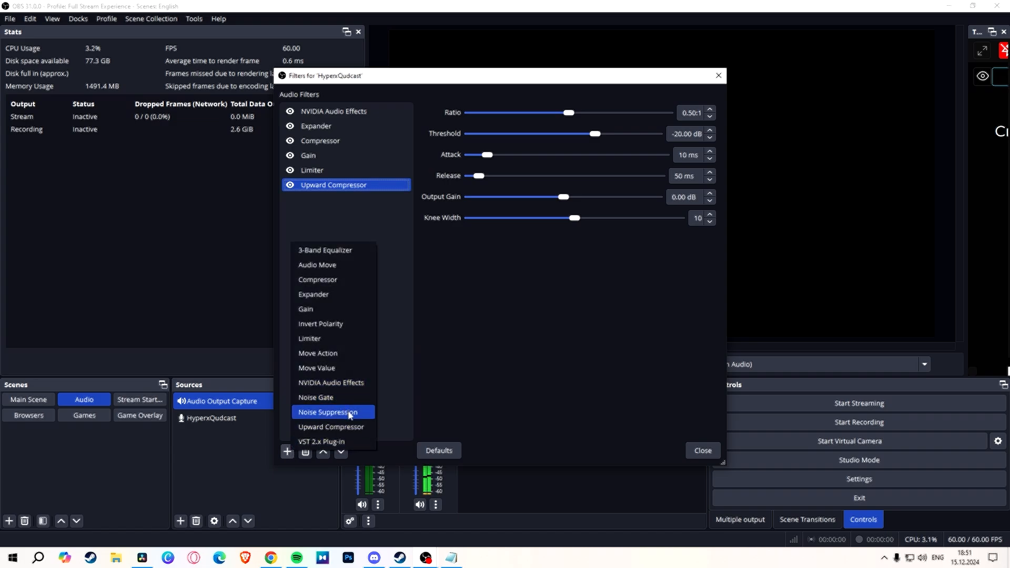
pyautogui.click(350, 412)
pyautogui.click(476, 286)
pyautogui.click(529, 113)
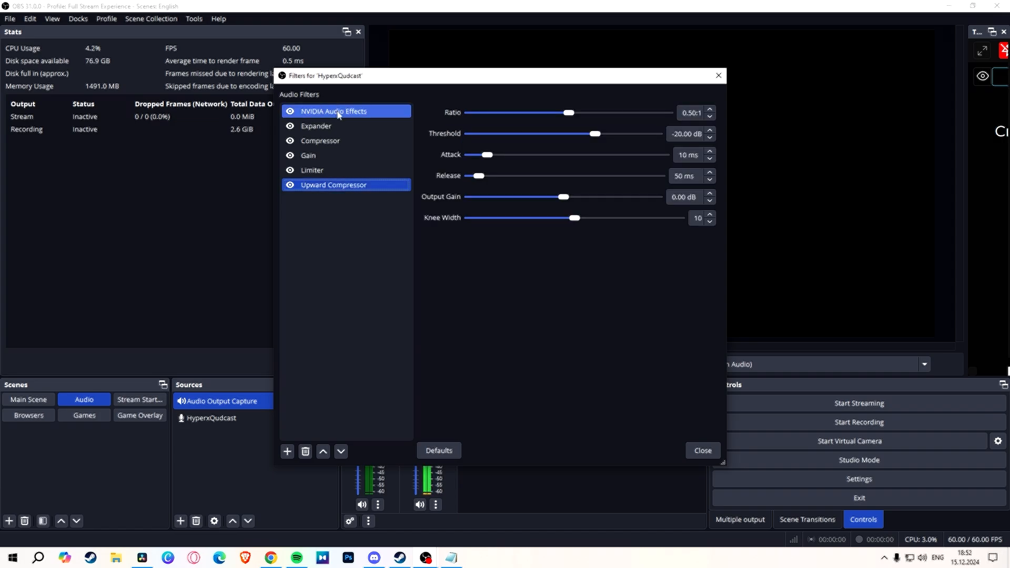
# Step: Set the NVIDIA Audio Effects filter's suppression intensity to 0.80 and open the Expander filter's settings
pyautogui.click(338, 112)
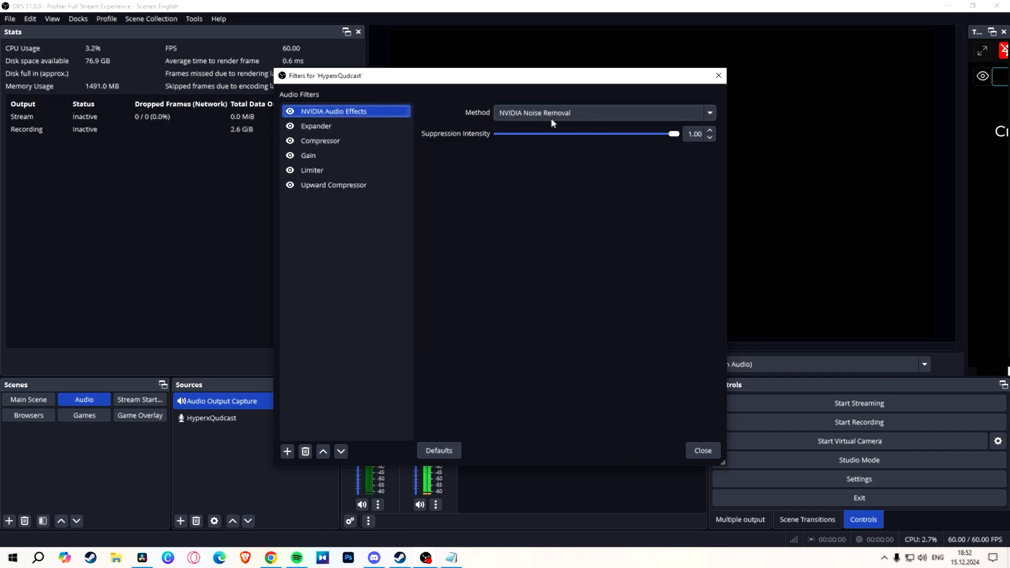
pyautogui.moveTo(665, 136); pyautogui.dragTo(639, 137)
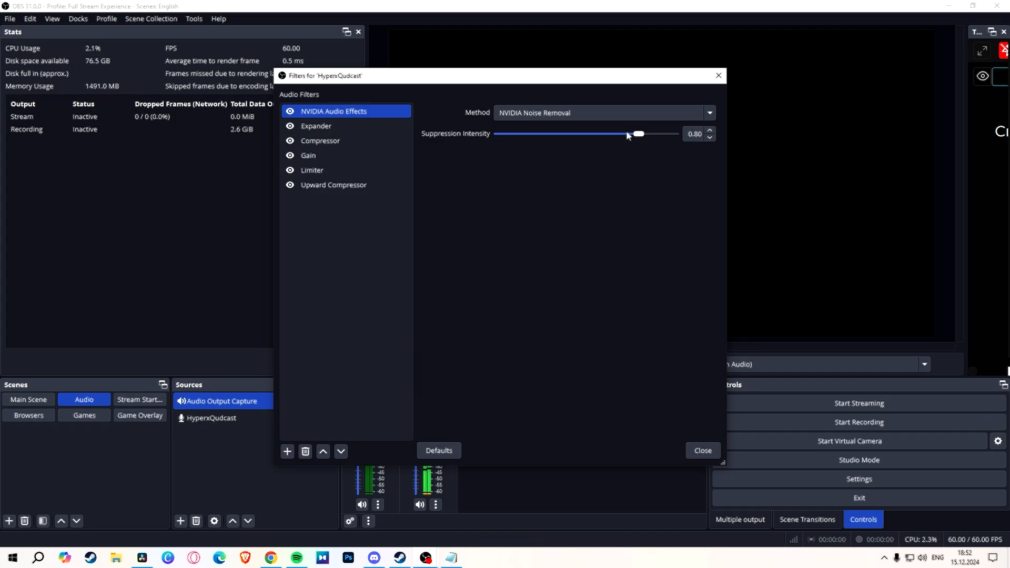
pyautogui.click(310, 127)
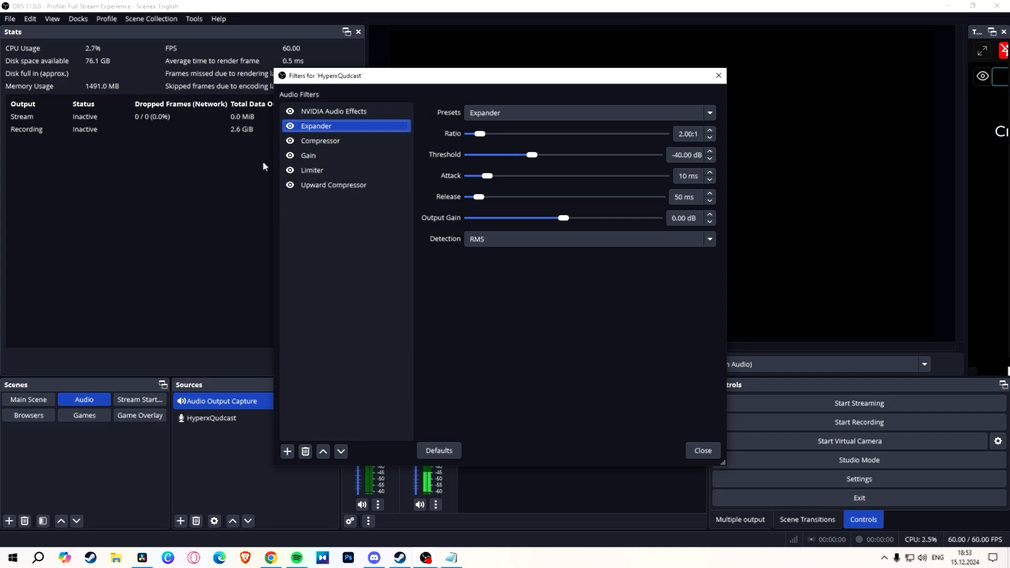
# Step: Configure the Compressor filter with a 2.50:1 ratio, a -17 dB threshold and a 2 ms attack
pyautogui.click(327, 143)
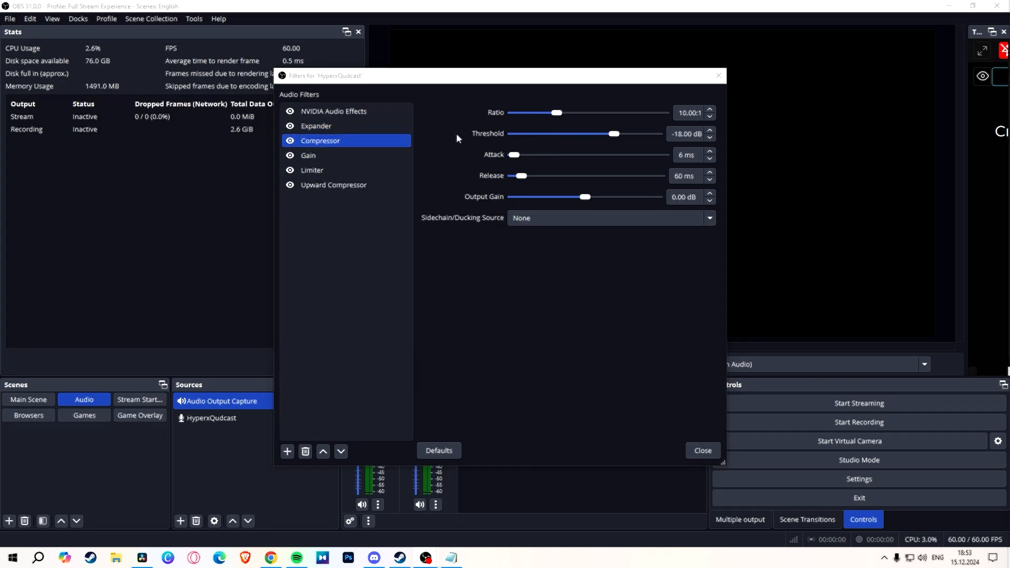
pyautogui.click(555, 113)
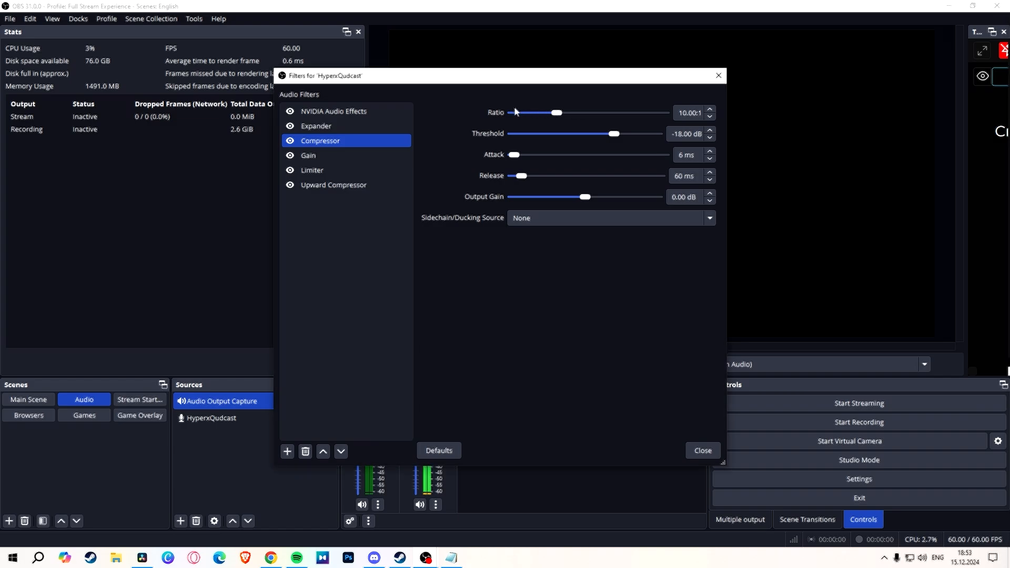
pyautogui.moveTo(556, 117); pyautogui.dragTo(518, 117)
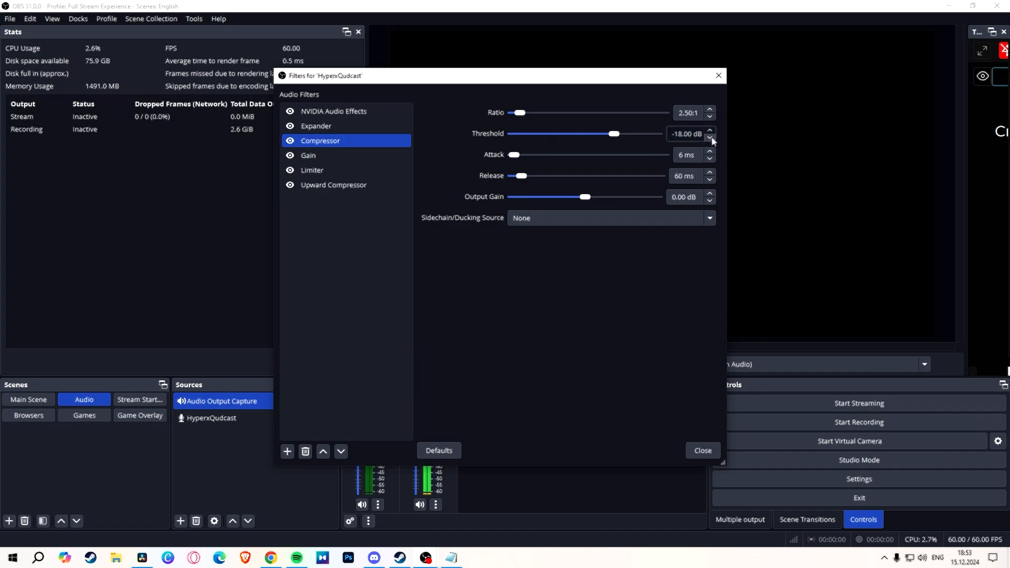
pyautogui.scroll(1, 710, 142)
pyautogui.click(710, 159)
pyautogui.click(710, 159)
pyautogui.click(710, 159)
pyautogui.click(710, 159)
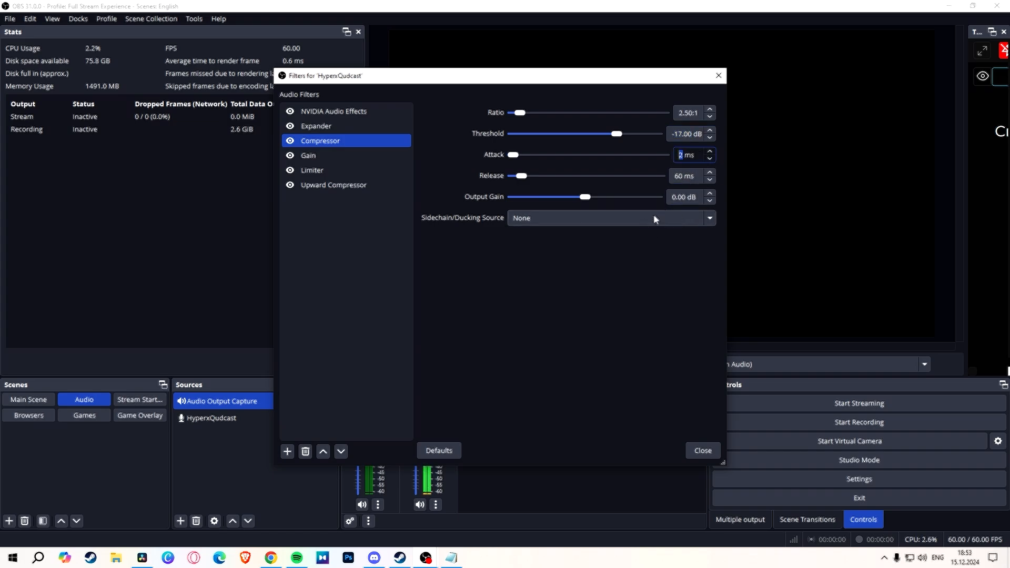
# Step: Set the Gain filter on the HyperxQudcast source to about 9.10 dB
pyautogui.click(679, 176)
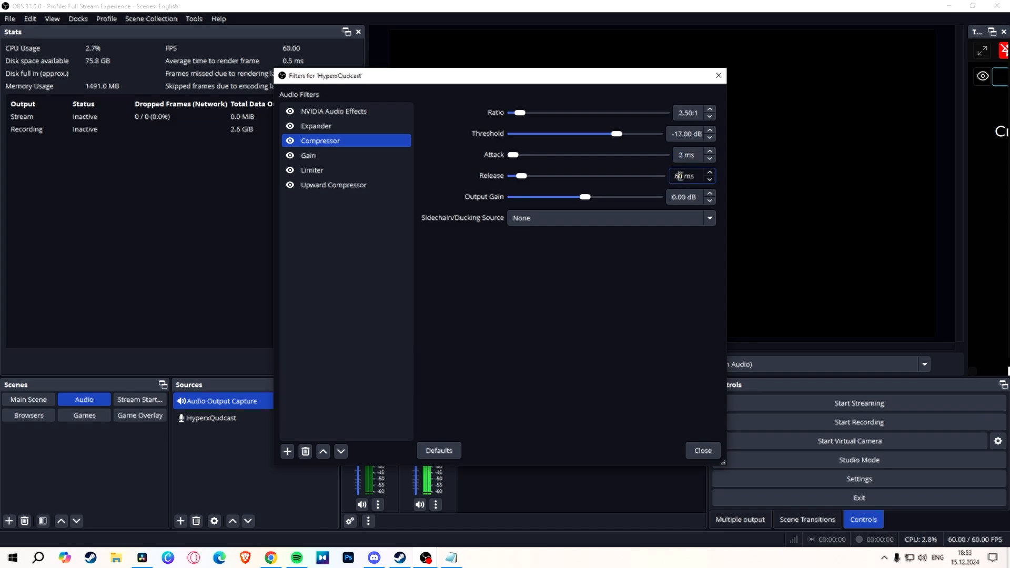
pyautogui.click(316, 155)
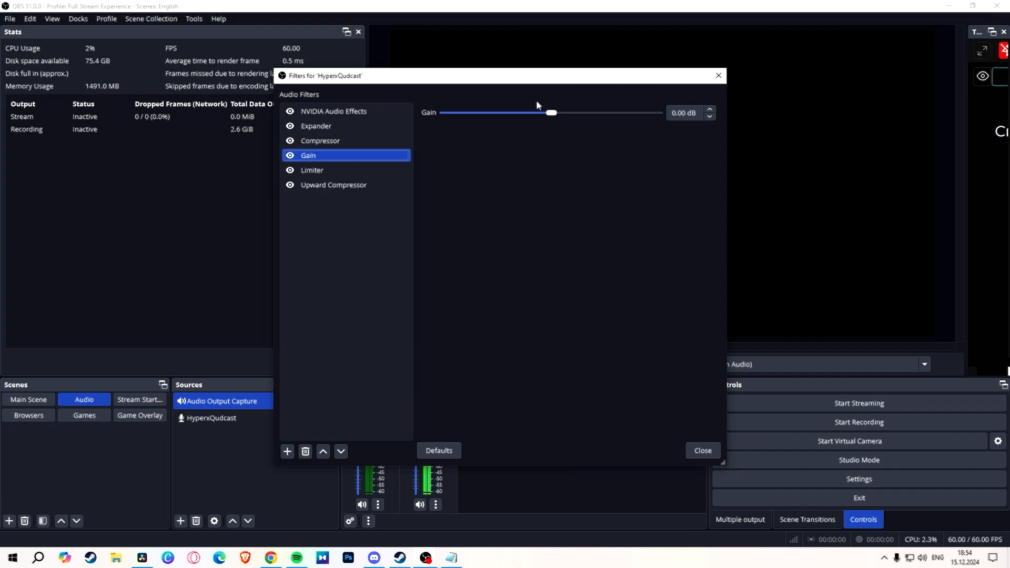
pyautogui.moveTo(551, 116); pyautogui.dragTo(584, 120)
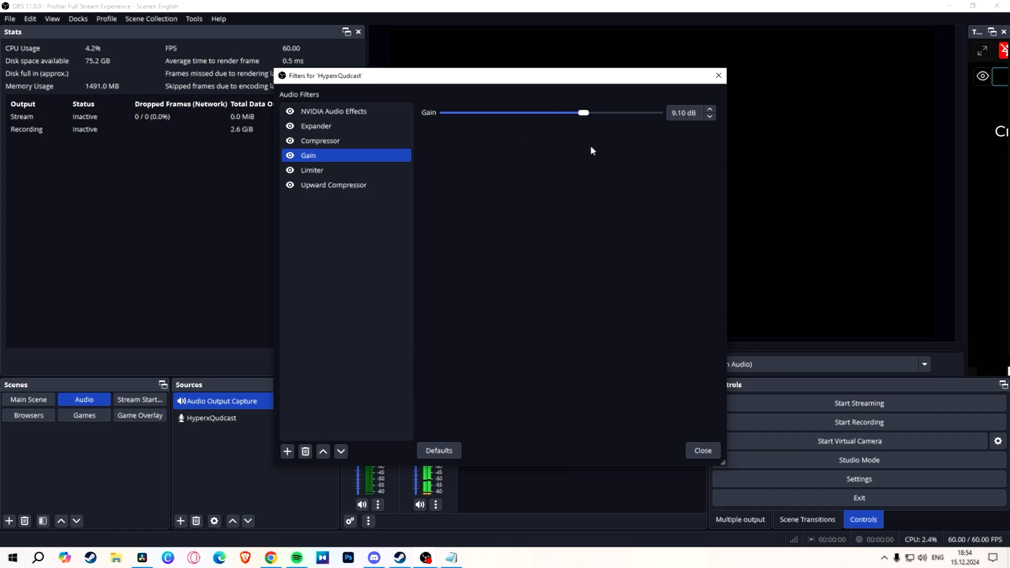
# Step: Move the Limiter filter below Upward Compressor on the HyperxQudcast source, review both filters' settings and adjust the Limiter's threshold
pyautogui.moveTo(336, 170); pyautogui.dragTo(337, 188)
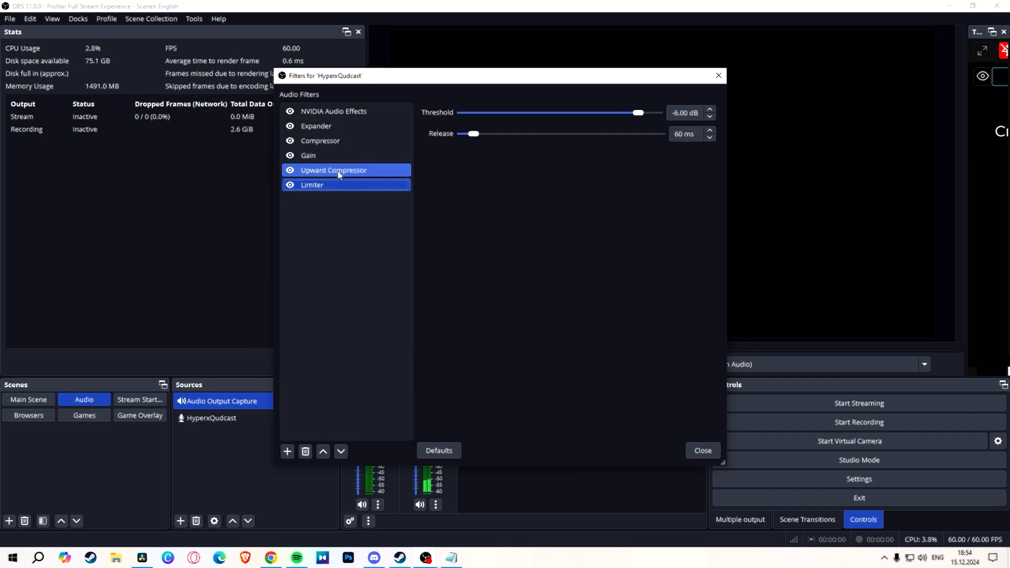
pyautogui.click(337, 171)
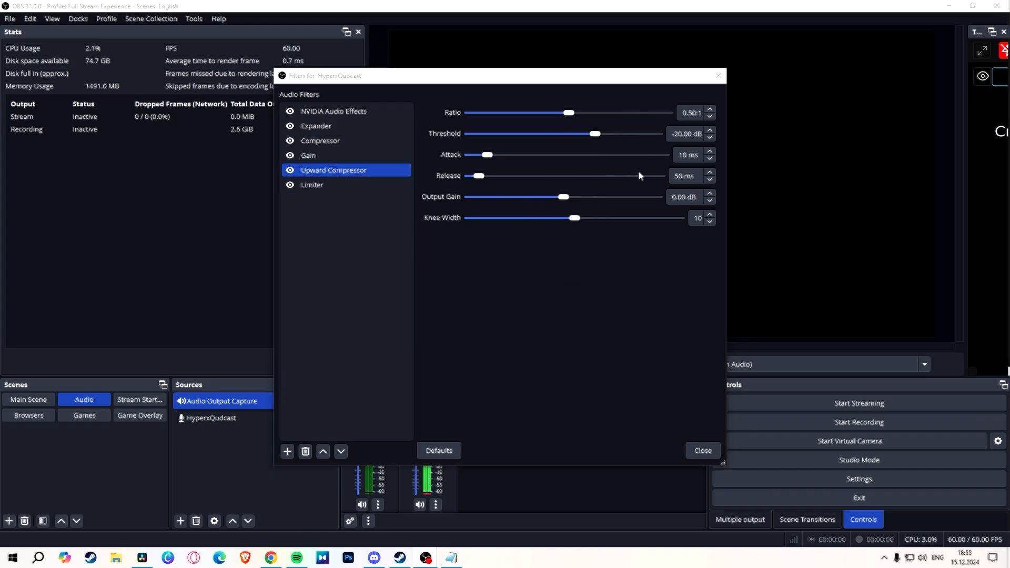
pyautogui.click(334, 185)
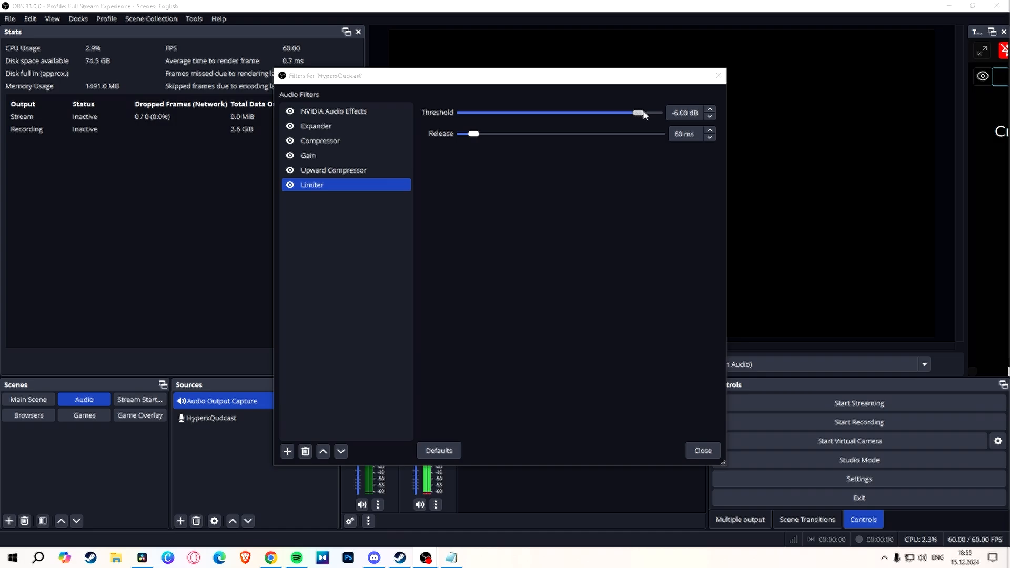
pyautogui.click(713, 115)
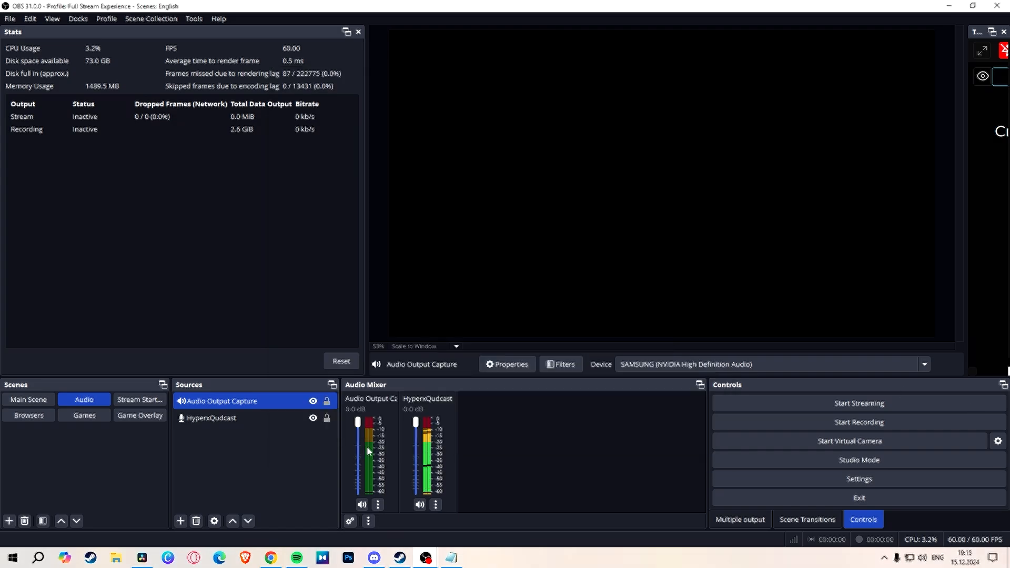
# Step: Open the filters of the Audio Output Capture source and add an Upward Compressor with its default name
pyautogui.rightClick(370, 451)
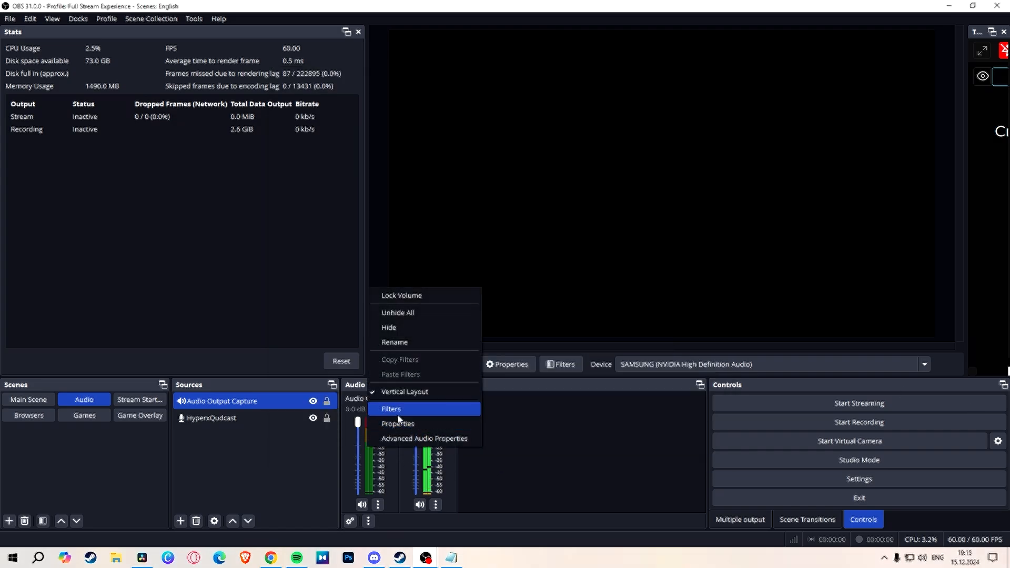
pyautogui.click(392, 409)
pyautogui.click(288, 452)
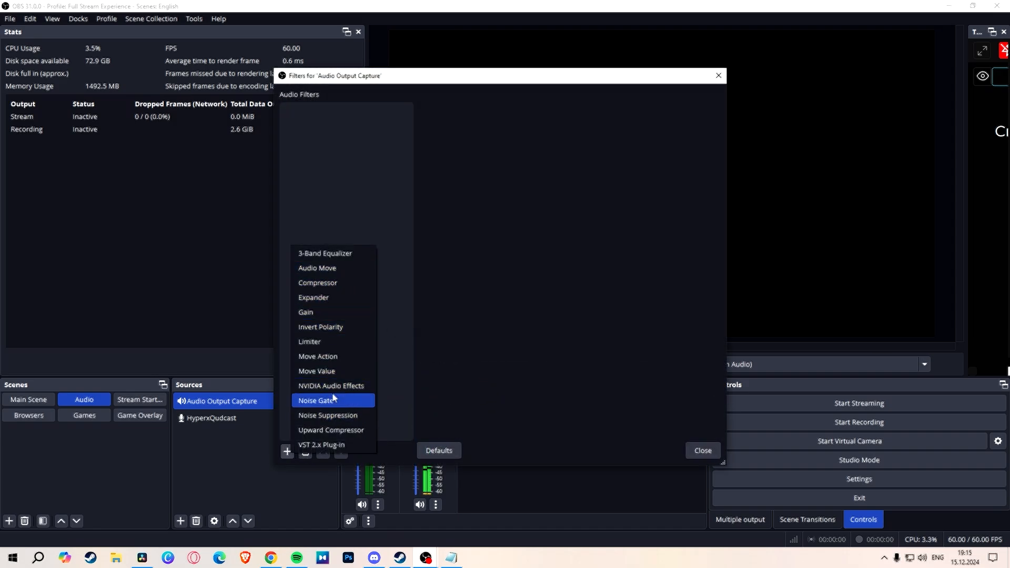
pyautogui.click(345, 431)
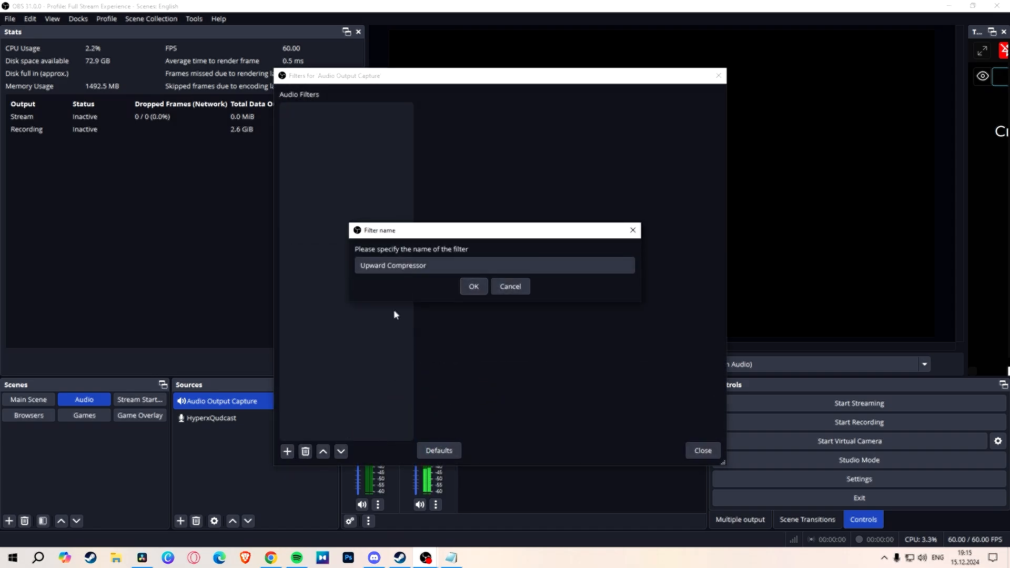
pyautogui.click(468, 288)
# Step: Add a Compressor filter named "Compressor for Micro" and a Limiter filter to Audio Output Capture
pyautogui.click(288, 451)
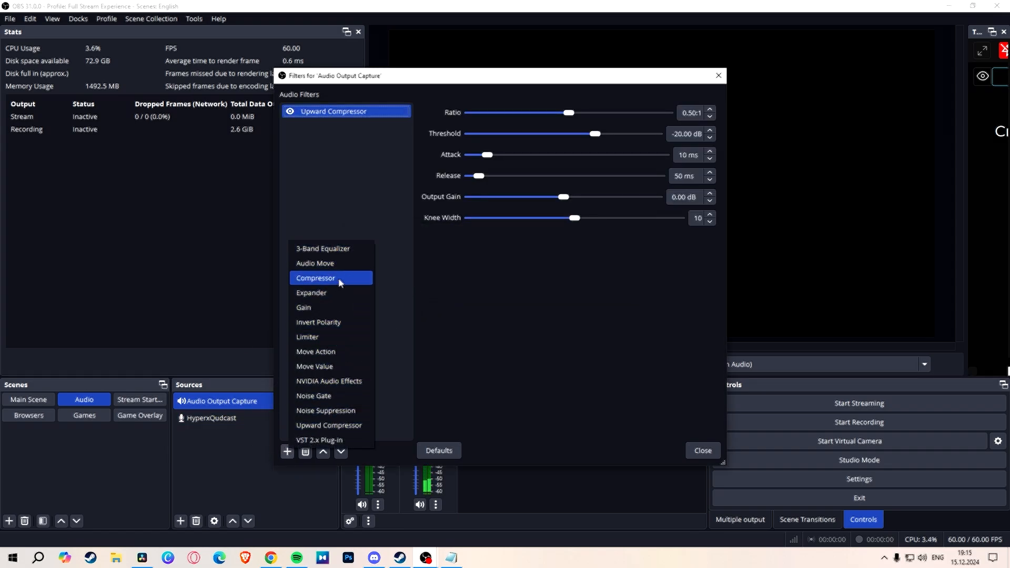
pyautogui.click(318, 278)
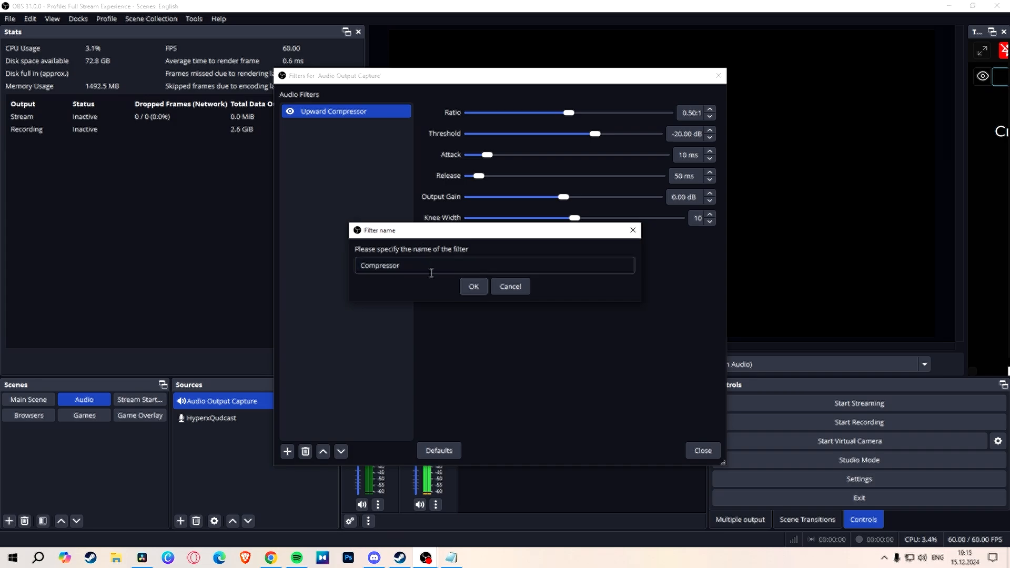
pyautogui.write('for Micro')
pyautogui.press('Return')
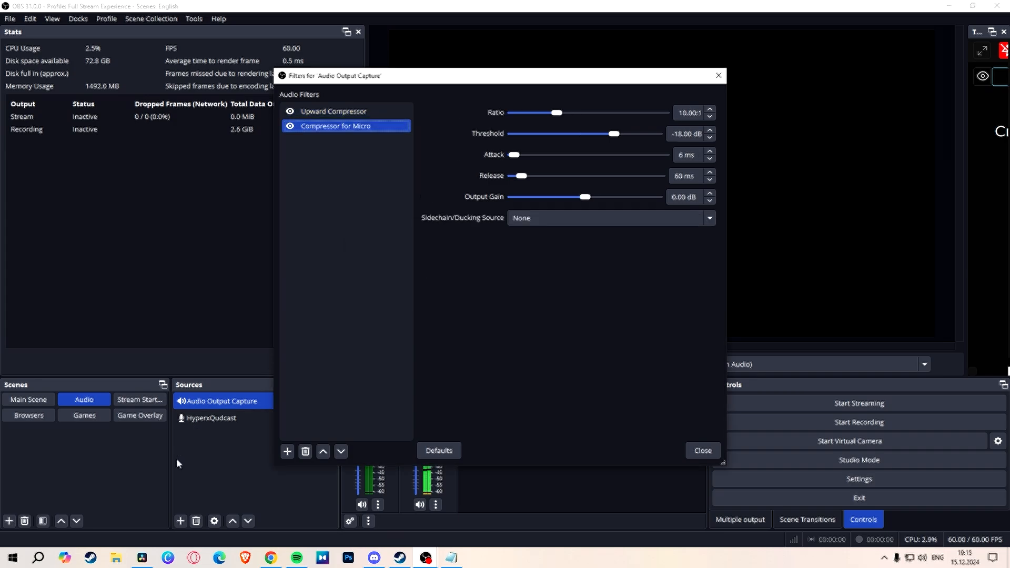
pyautogui.click(287, 451)
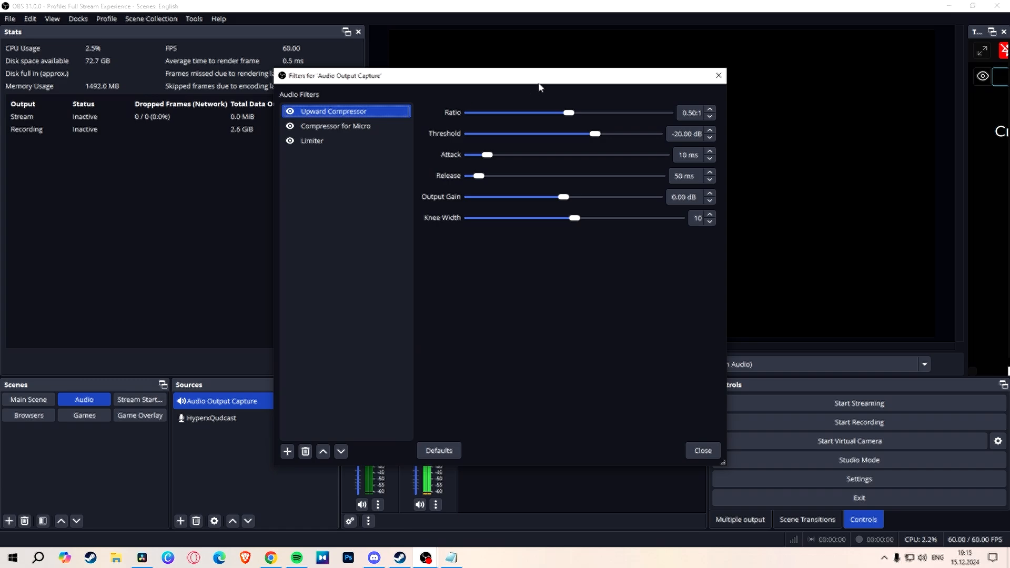
# Step: Configure the Upward Compressor with ratio 0.10:1, threshold -50 dB, attack 3 ms, release 165 ms, output gain 10 dB and knee width 11
pyautogui.click(571, 113)
pyautogui.moveTo(570, 114); pyautogui.dragTo(524, 119)
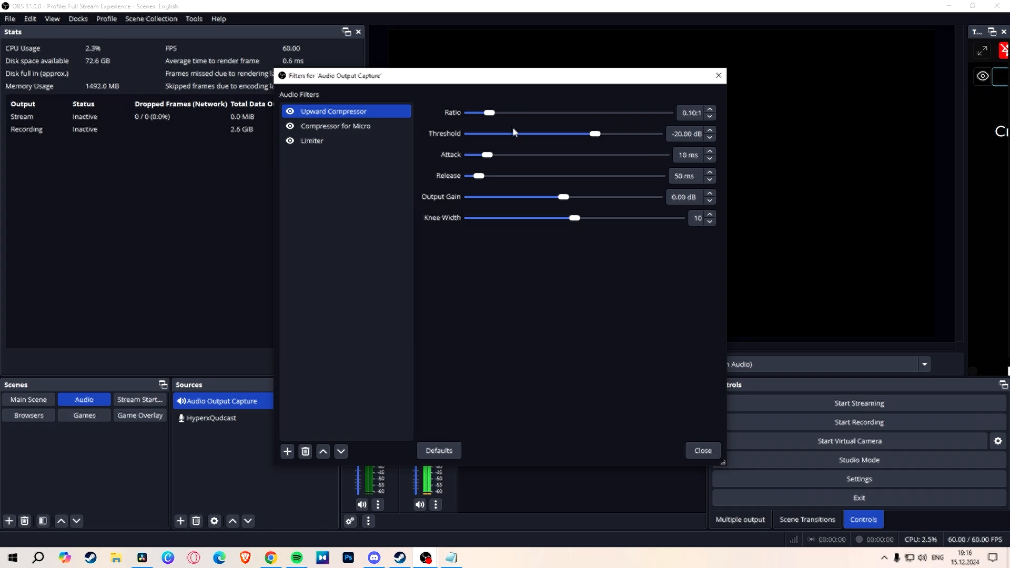
pyautogui.moveTo(594, 135); pyautogui.dragTo(501, 136)
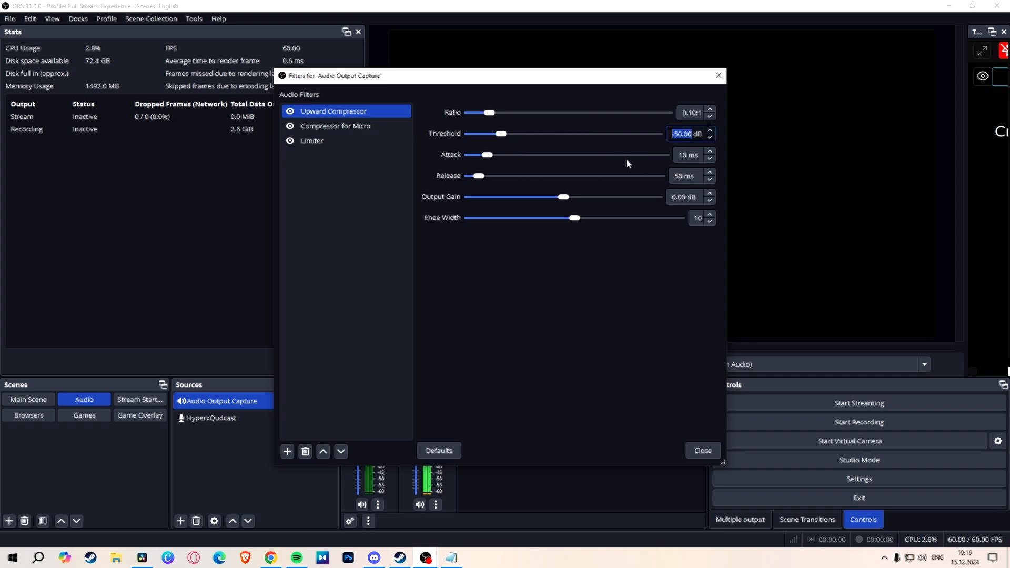
pyautogui.write('3')
pyautogui.moveTo(687, 158); pyautogui.dragTo(652, 177)
pyautogui.write('165')
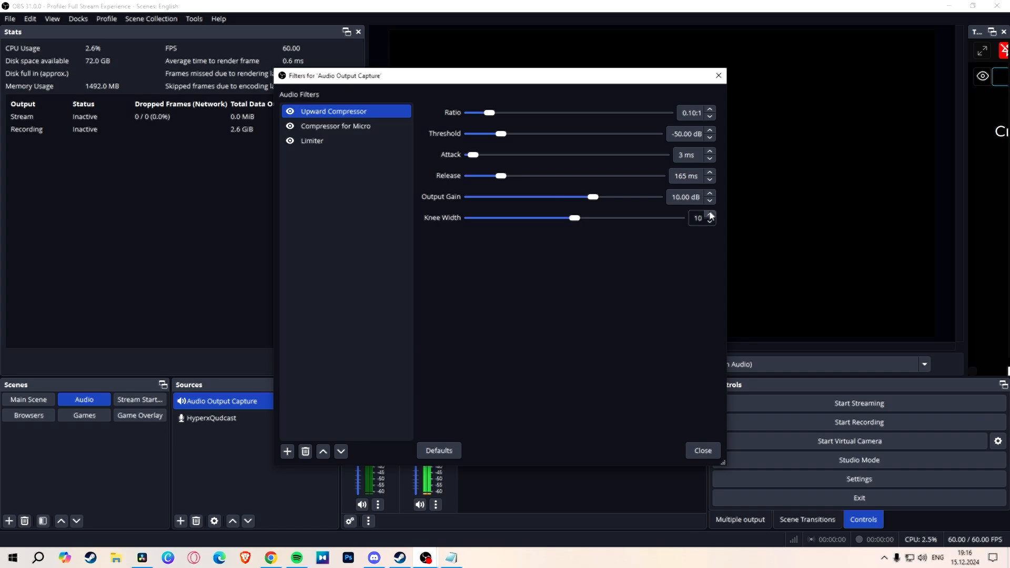
pyautogui.click(709, 215)
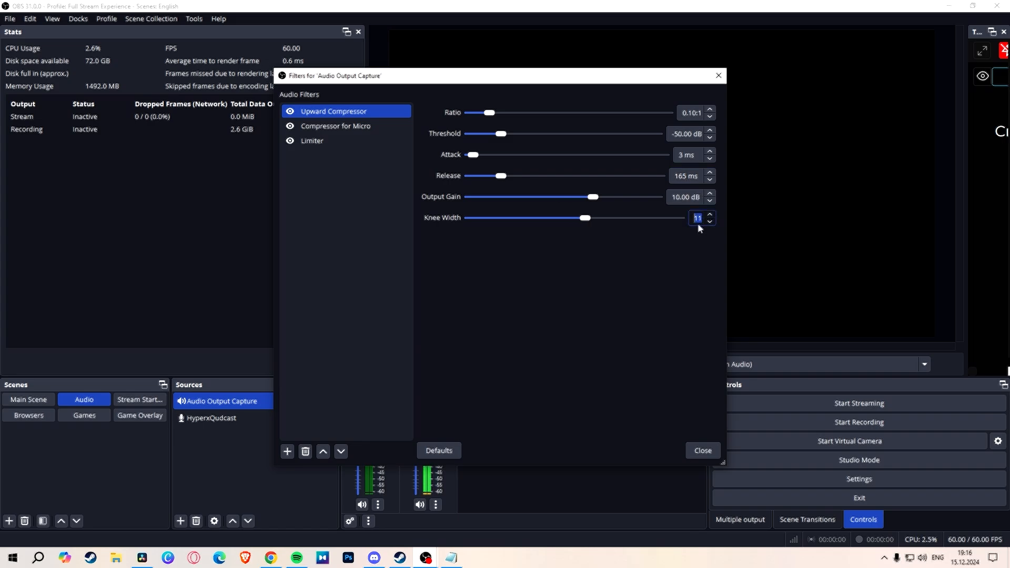
# Step: Configure Compressor for Micro with a 2.50:1 ratio, a -30 dB threshold and HyperxQudcast as the sidechain/ducking source
pyautogui.click(345, 127)
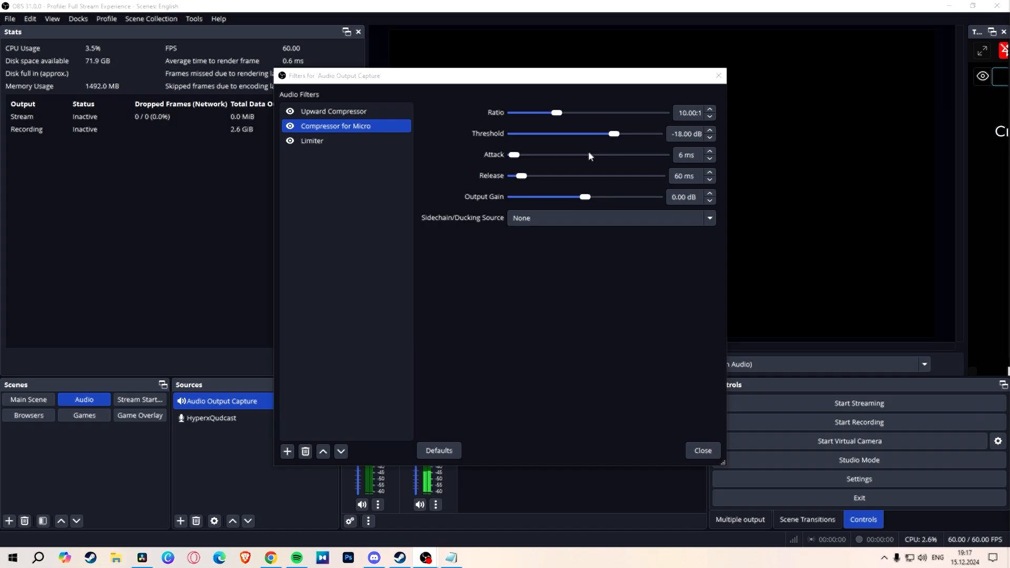
pyautogui.click(557, 113)
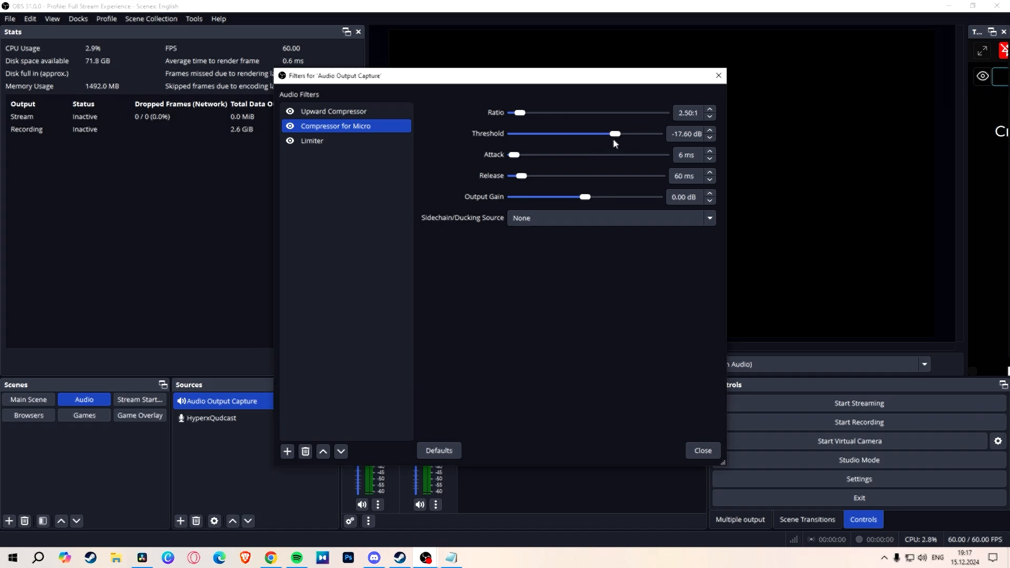
pyautogui.moveTo(614, 138); pyautogui.dragTo(584, 137)
pyautogui.click(544, 219)
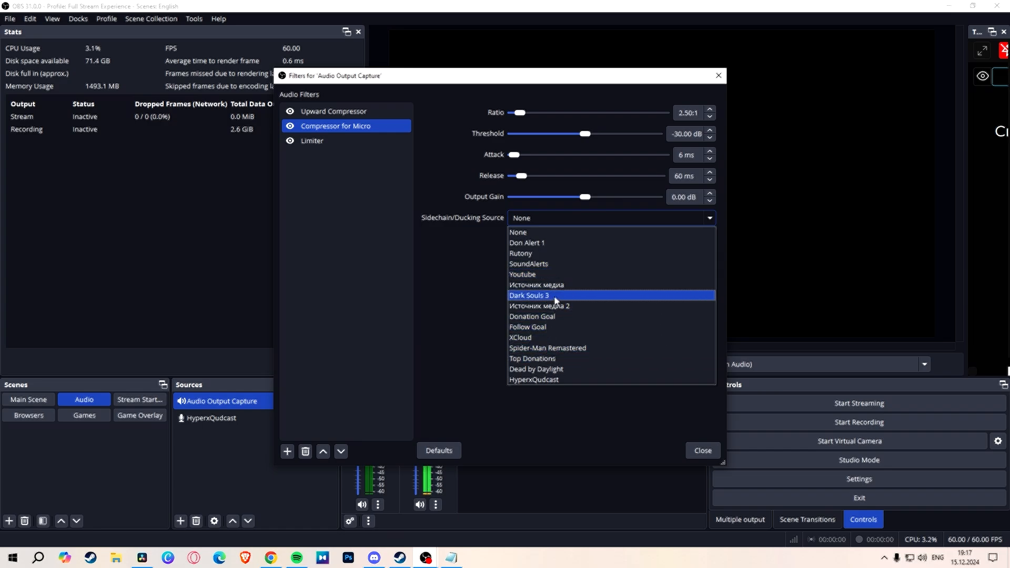
pyautogui.click(558, 380)
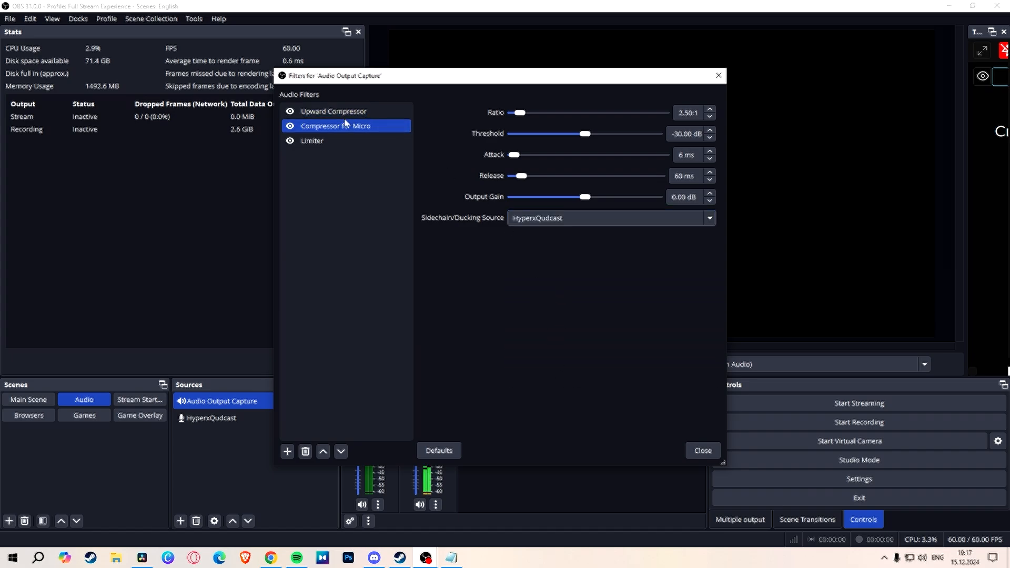
# Step: Set the Limiter's threshold to -5.50 dB, switch off the Upward Compressor on Audio Output Capture and close the filters
pyautogui.click(337, 140)
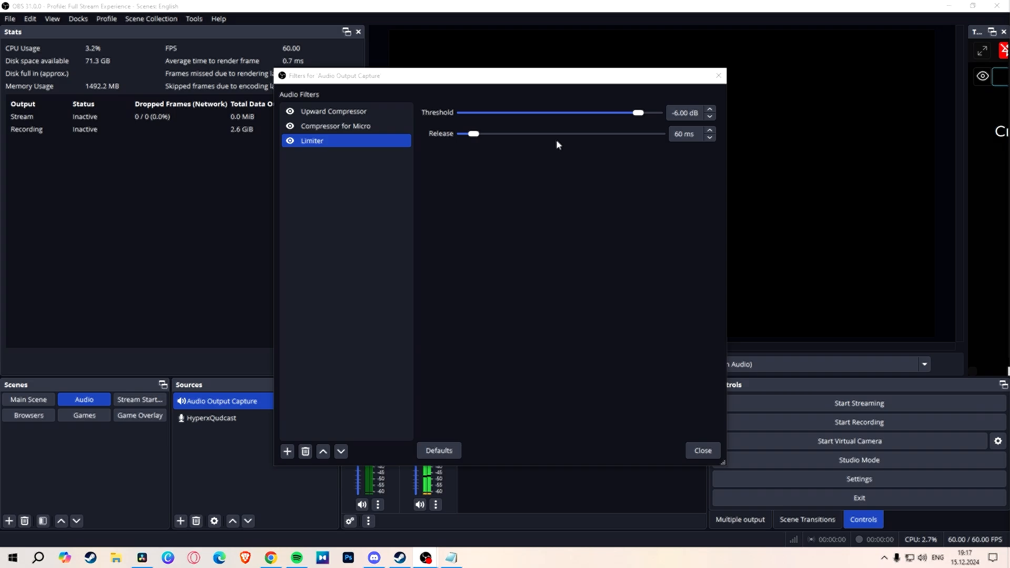
pyautogui.click(710, 109)
pyautogui.click(710, 109)
pyautogui.click(711, 109)
pyautogui.click(710, 109)
pyautogui.click(710, 109)
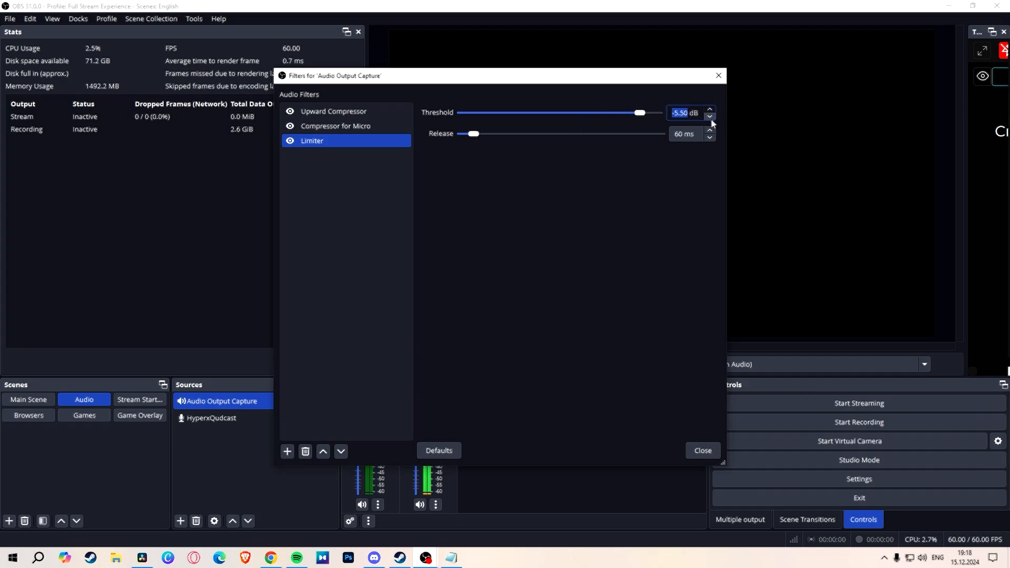
pyautogui.click(631, 208)
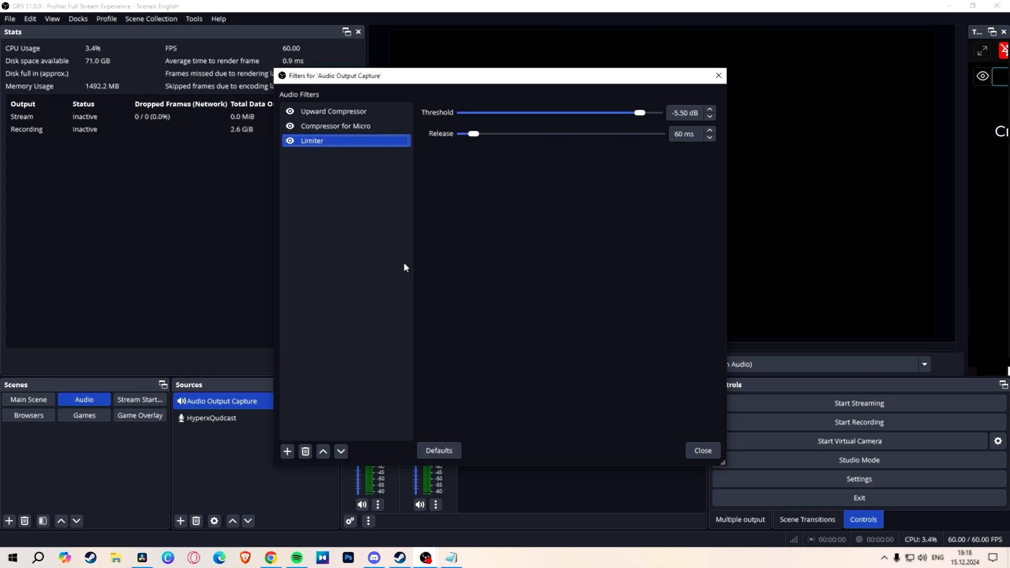
pyautogui.click(338, 112)
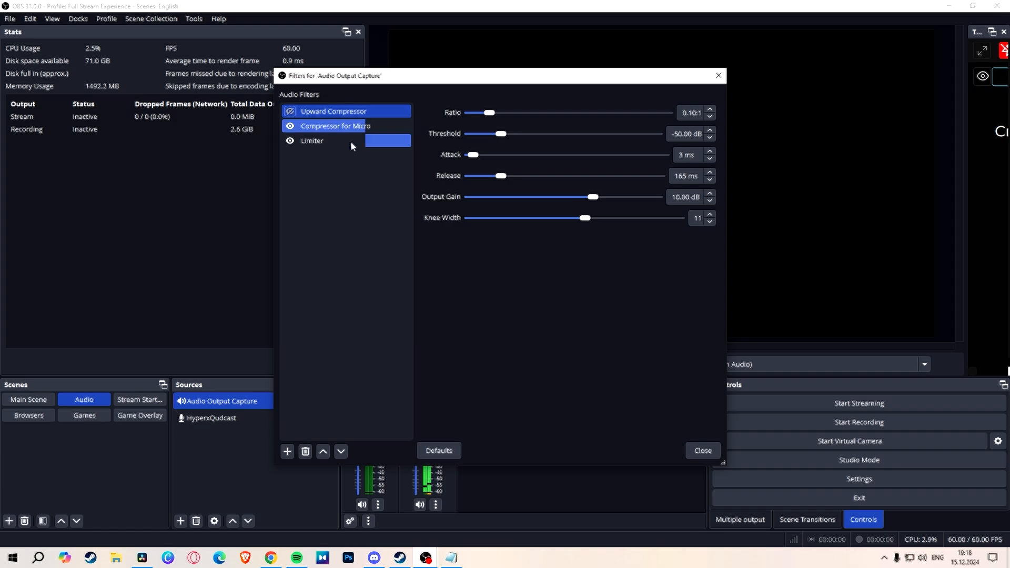
pyautogui.click(703, 451)
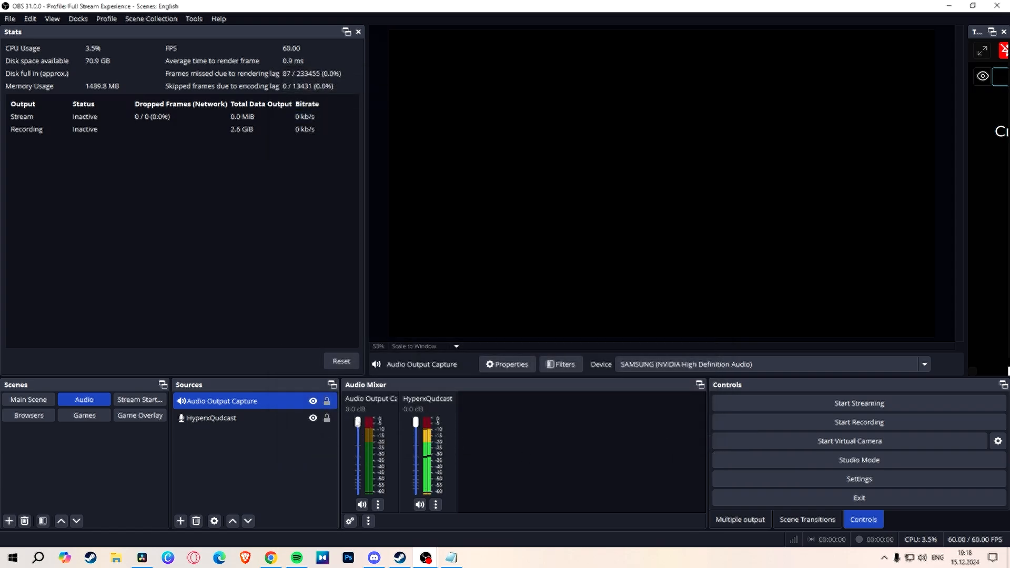
# Step: Lower the mixer volume of Audio Output Capture to about -12.0 dB and of HyperxQudcast to about -3.7 dB
pyautogui.moveTo(358, 424); pyautogui.dragTo(359, 451)
pyautogui.moveTo(418, 430); pyautogui.dragTo(419, 434)
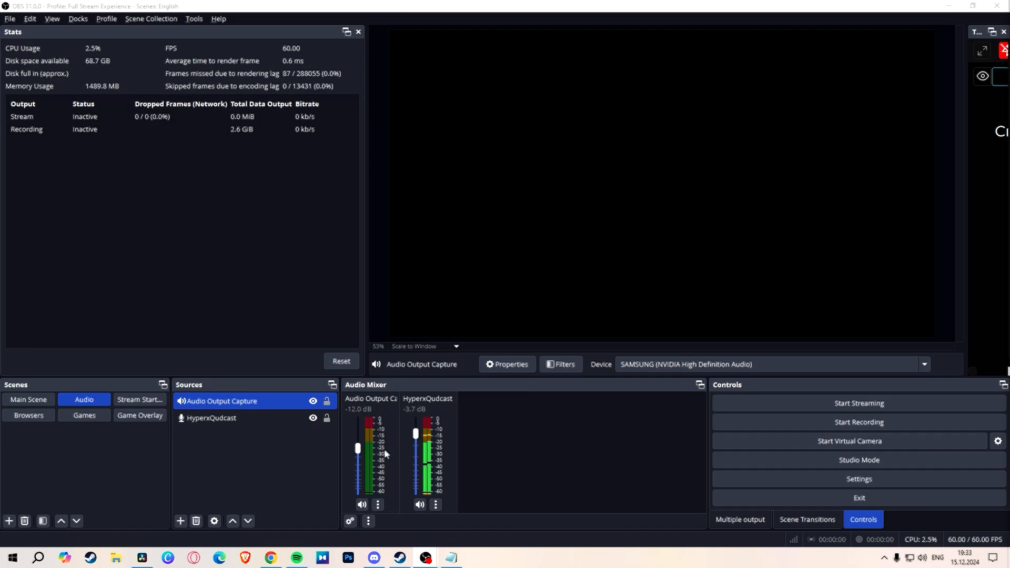
# Step: Create an Application Audio Output Capture source with its default name in the Audio scene
pyautogui.click(181, 521)
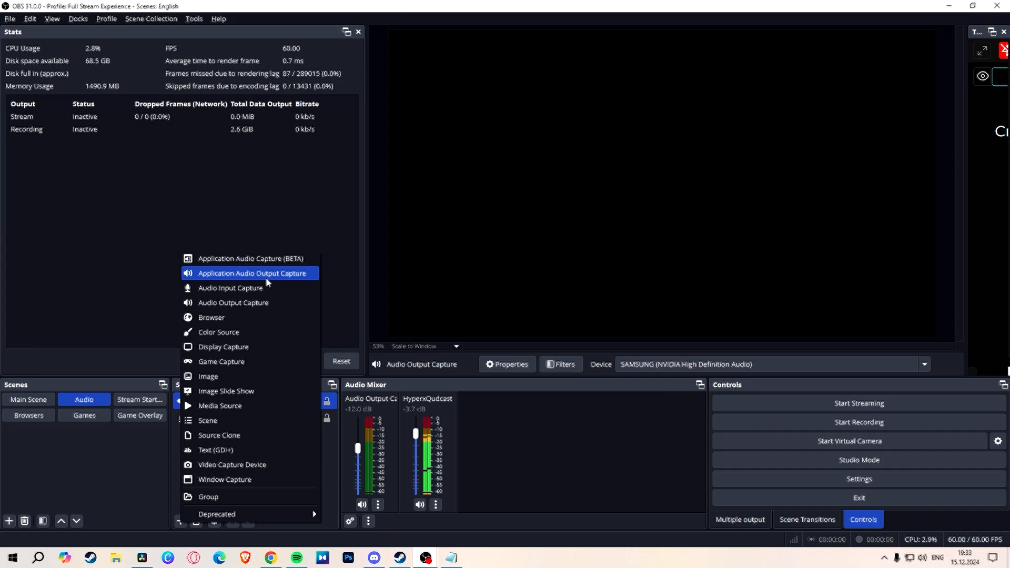
pyautogui.click(267, 276)
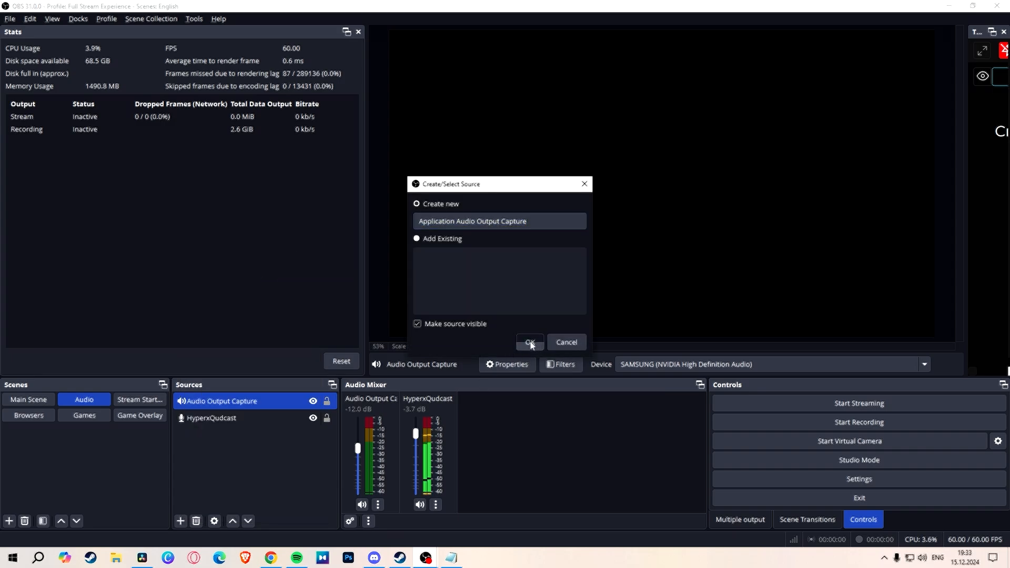
pyautogui.click(529, 342)
# Step: Add Discord.exe to the new source's captured executables, confirm the properties and switch to Discord
pyautogui.click(421, 329)
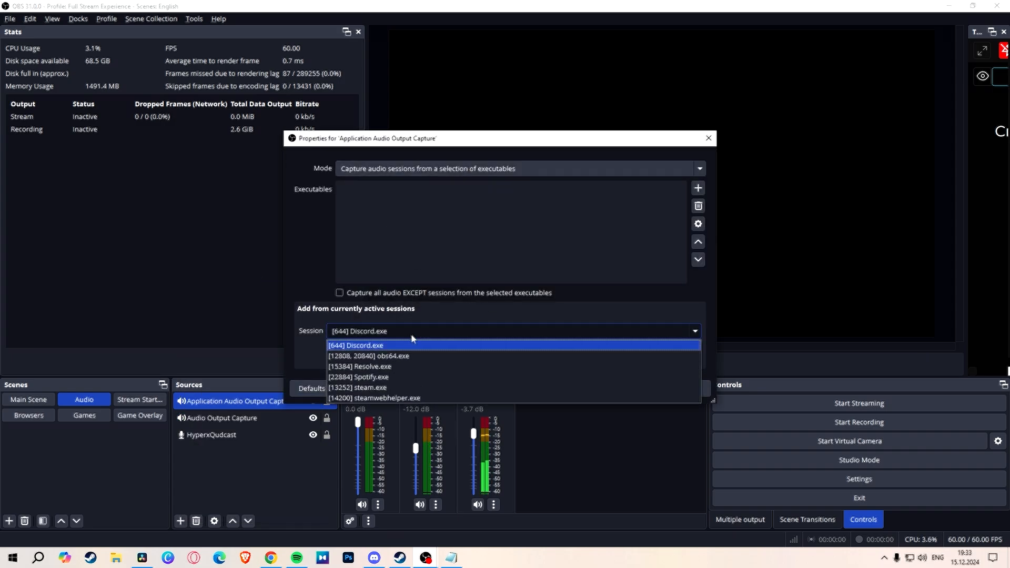
pyautogui.click(437, 316)
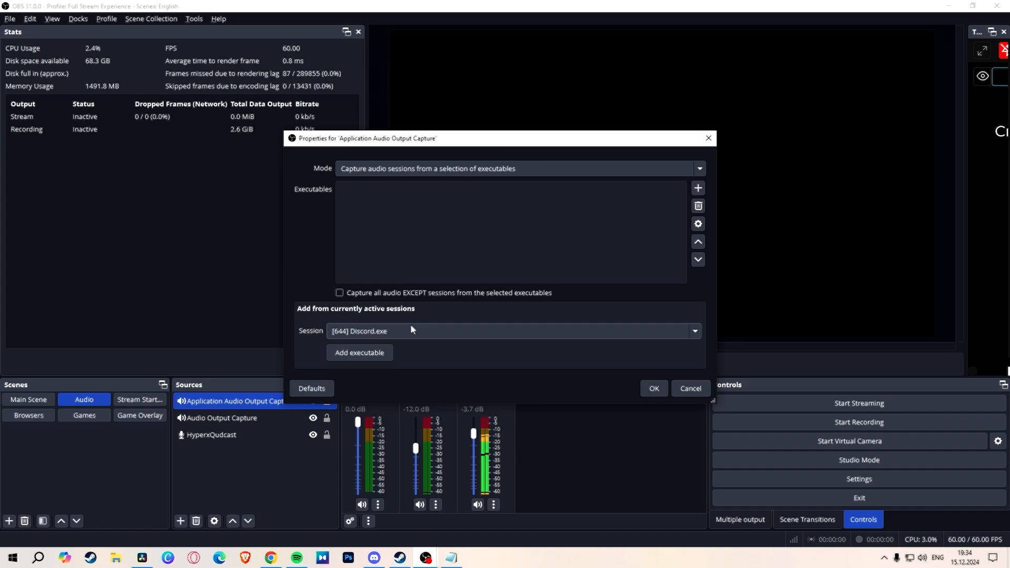
pyautogui.click(354, 352)
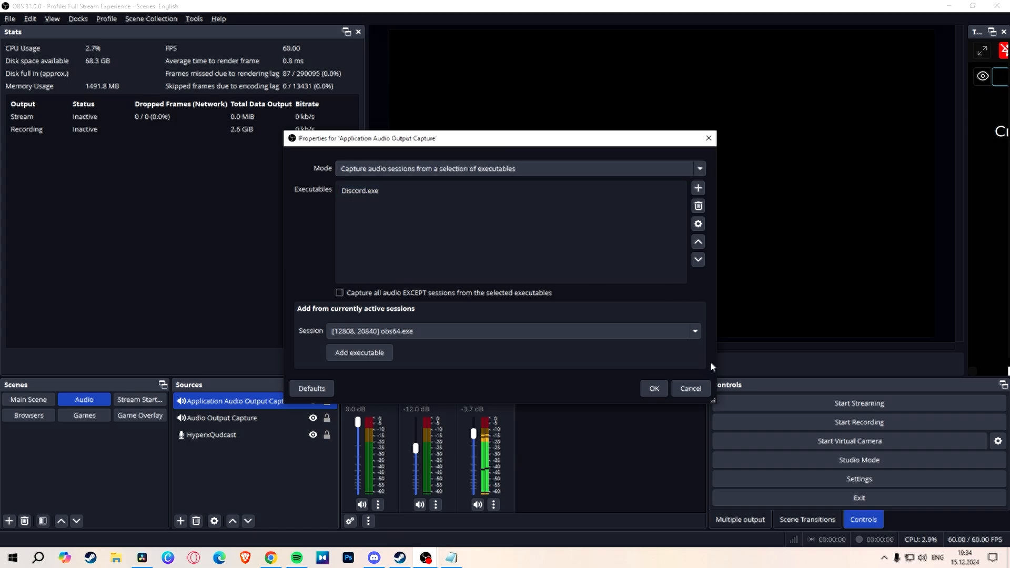
pyautogui.click(652, 388)
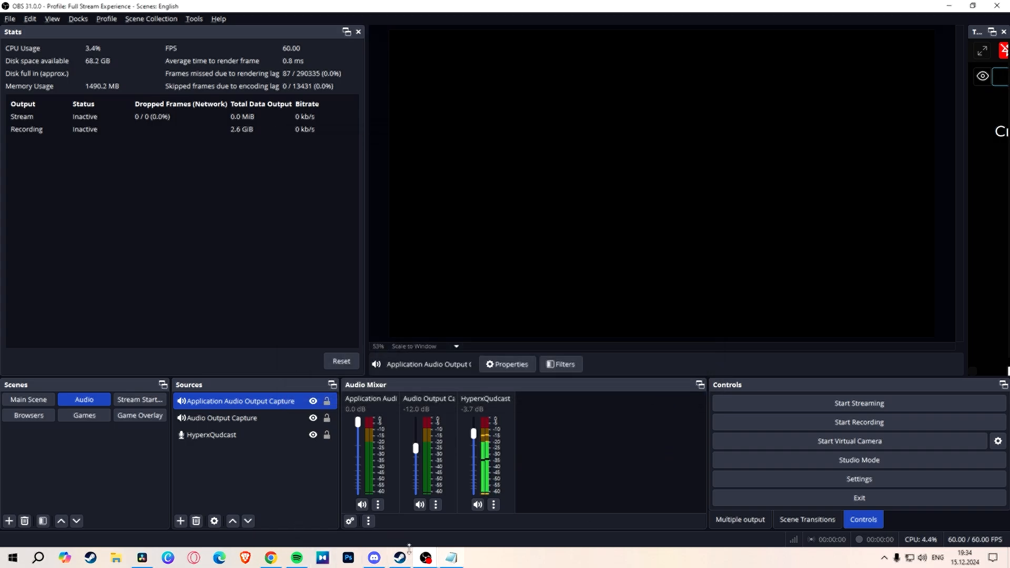
pyautogui.click(375, 557)
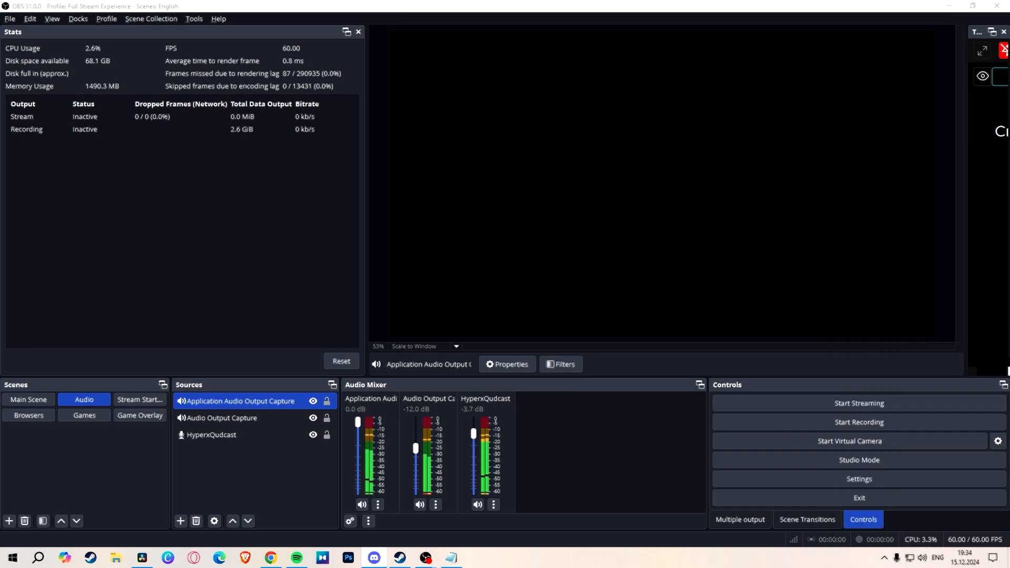
# Step: Copy the filters from Audio Output Capture to Application Audio Output Capture, then open the target's filters to check them and close
pyautogui.rightClick(428, 455)
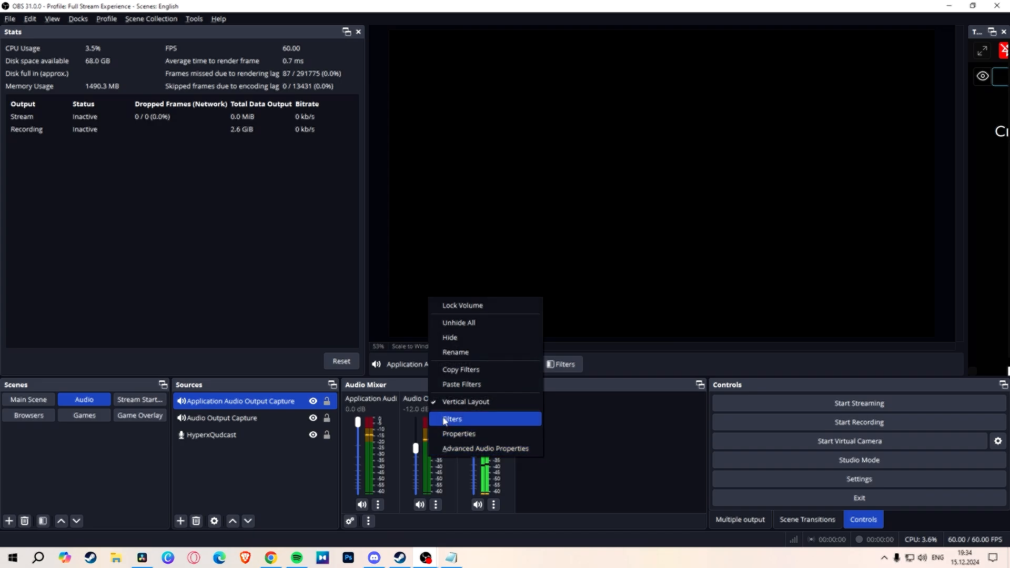
pyautogui.click(463, 369)
pyautogui.rightClick(371, 443)
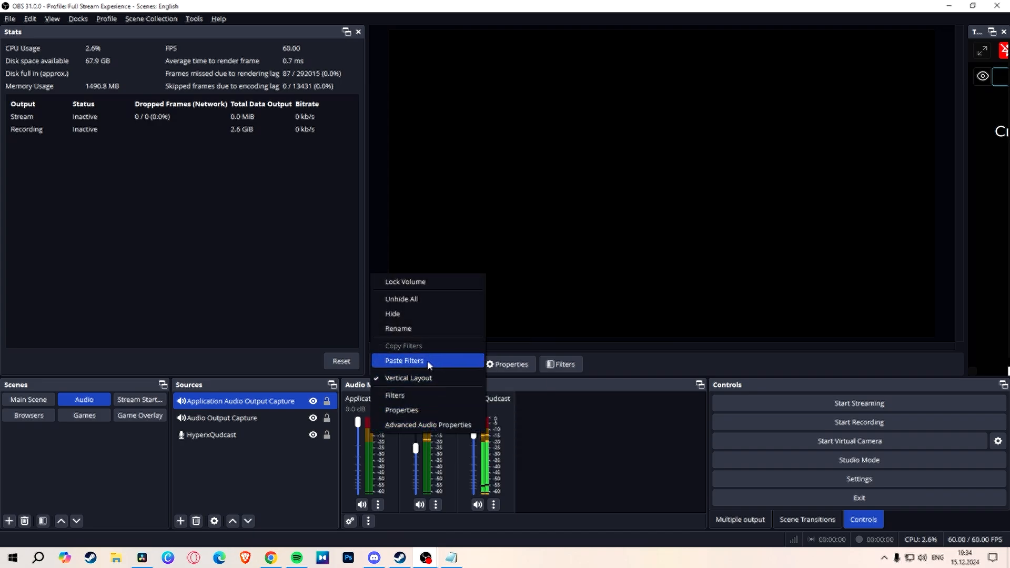
pyautogui.click(428, 361)
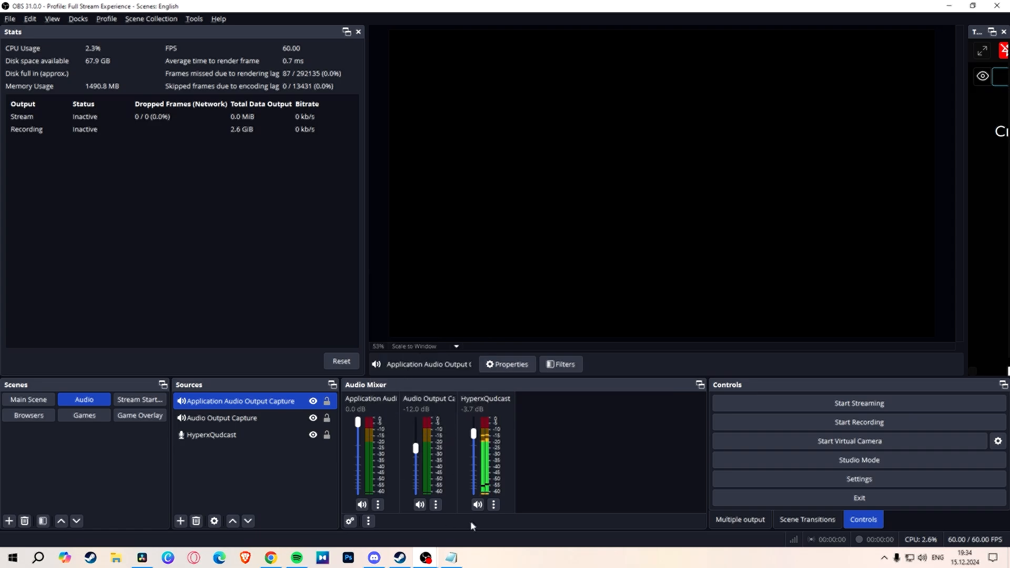
pyautogui.rightClick(370, 459)
pyautogui.click(419, 424)
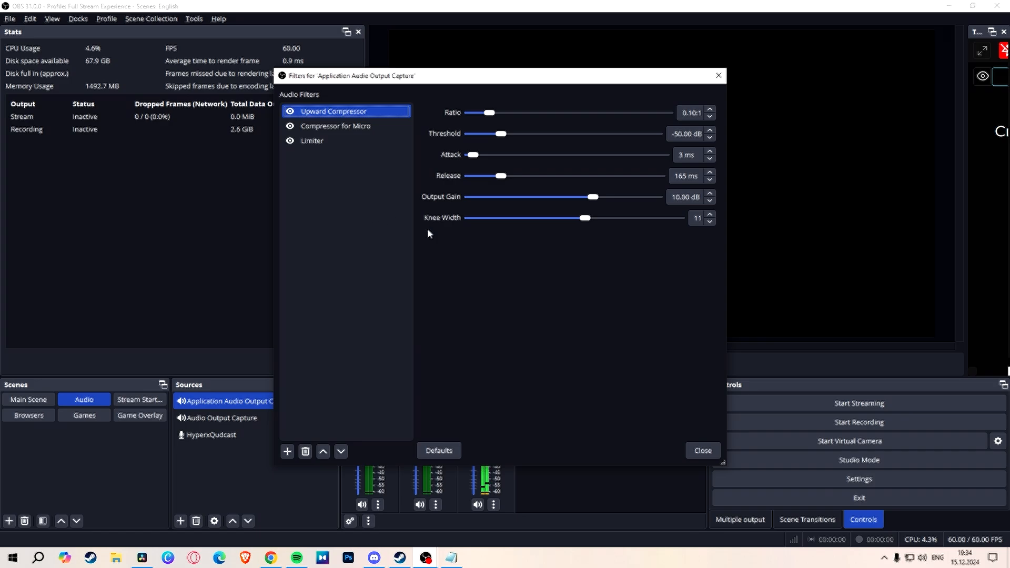
pyautogui.click(703, 451)
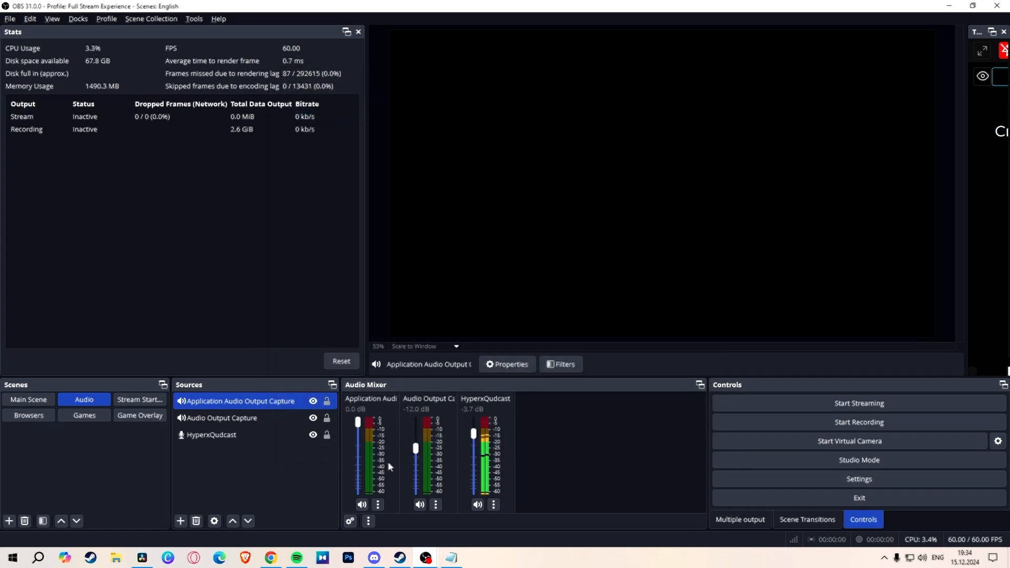
# Step: Remove Application Audio Output Capture from tracks 3, 5 and 6 in the widened Advanced Audio Properties and close them
pyautogui.rightClick(570, 421)
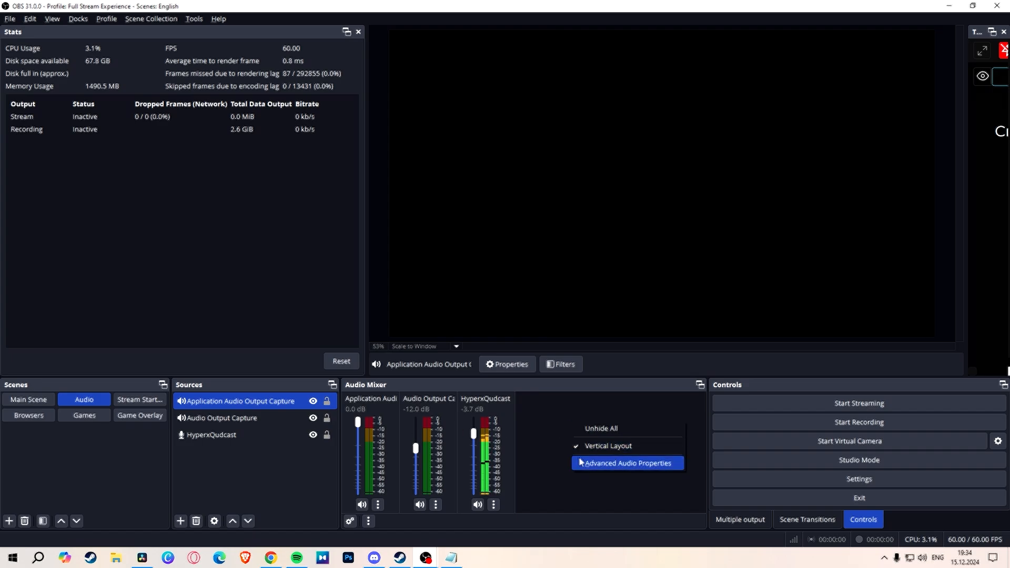
pyautogui.click(554, 431)
pyautogui.rightClick(553, 430)
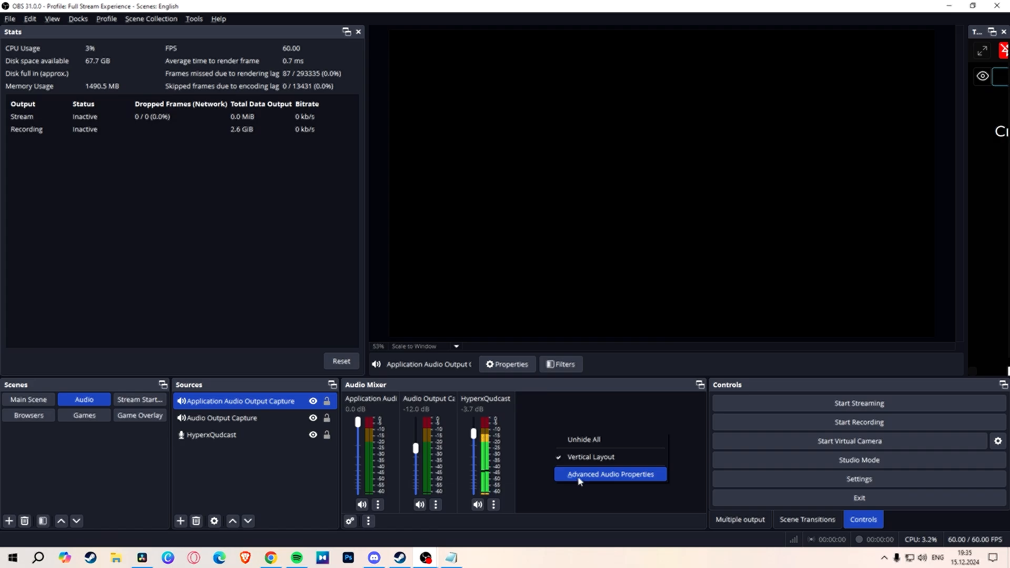
pyautogui.click(580, 481)
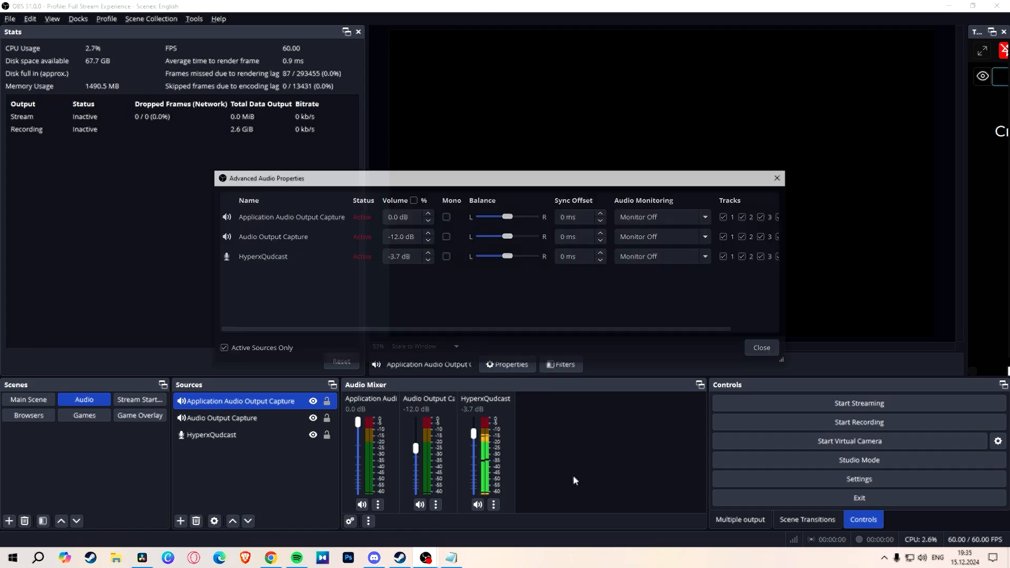
pyautogui.moveTo(787, 361); pyautogui.dragTo(982, 361)
pyautogui.moveTo(714, 181); pyautogui.dragTo(564, 206)
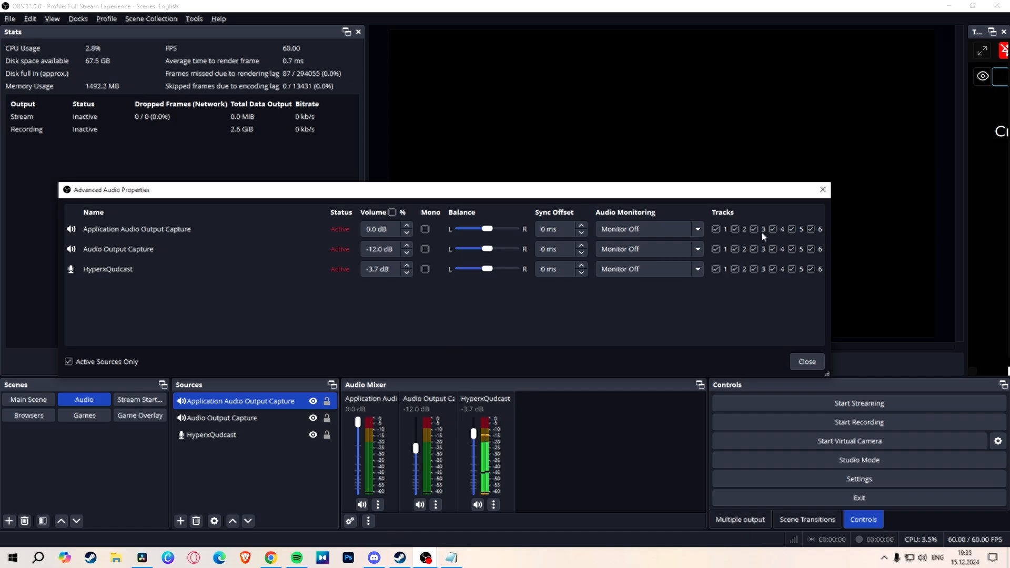
pyautogui.click(717, 230)
pyautogui.click(717, 230)
pyautogui.click(738, 229)
pyautogui.press('Escape')
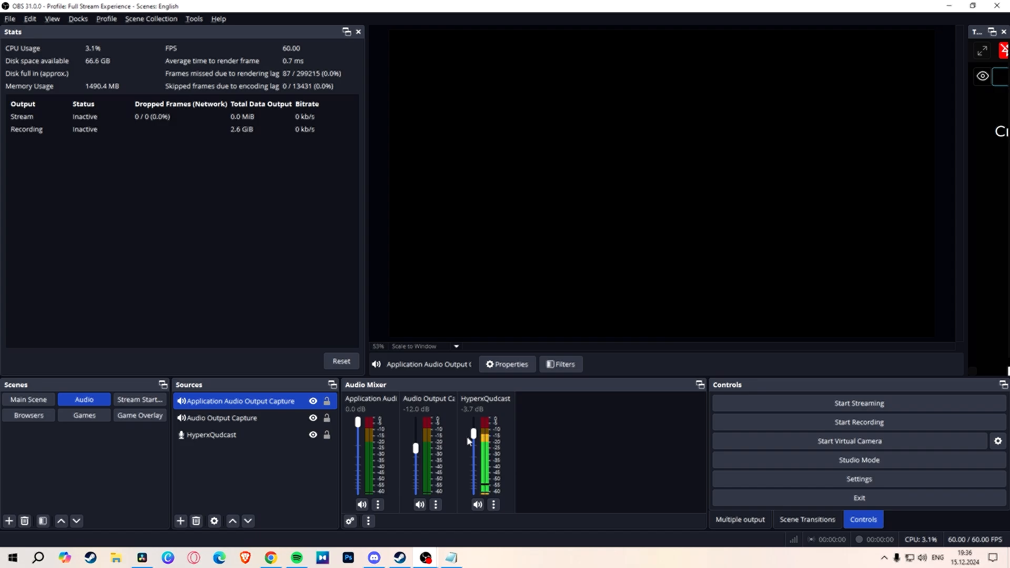
# Step: Check the audio mixer track choices in the Youtube output's streaming settings and confirm without changing them
pyautogui.click(833, 479)
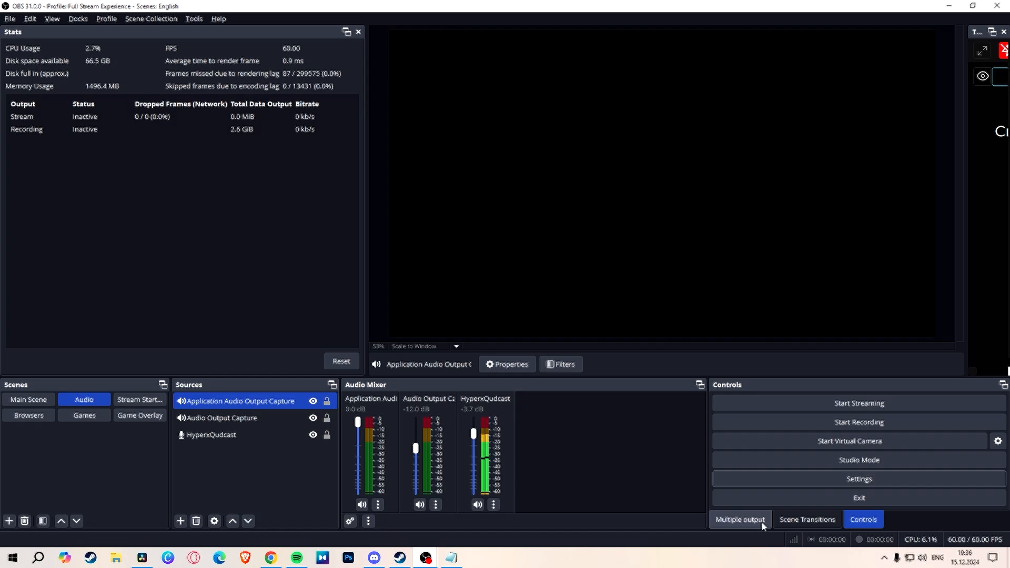
pyautogui.click(763, 523)
pyautogui.scroll(-3, 825, 490)
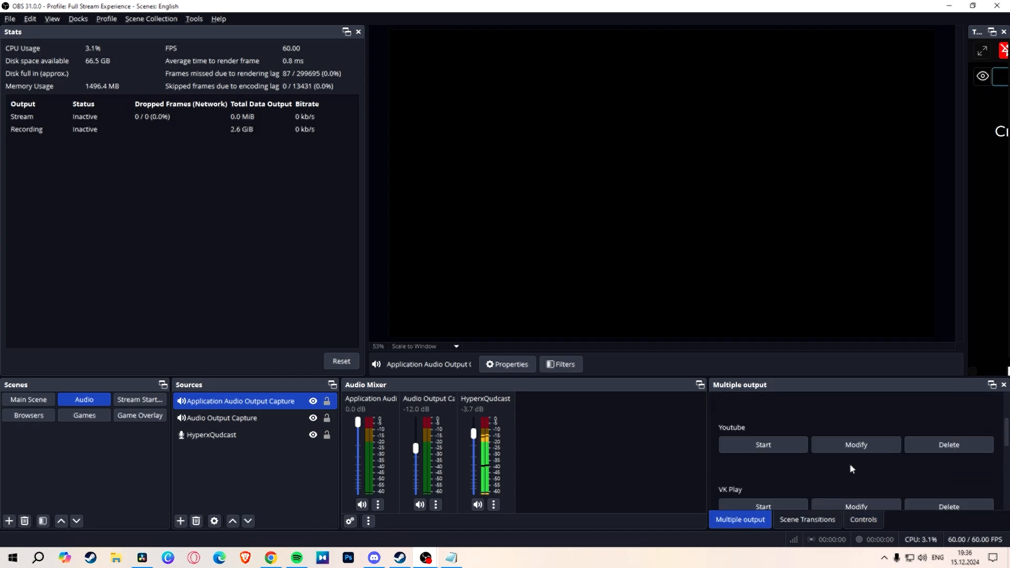
pyautogui.click(852, 446)
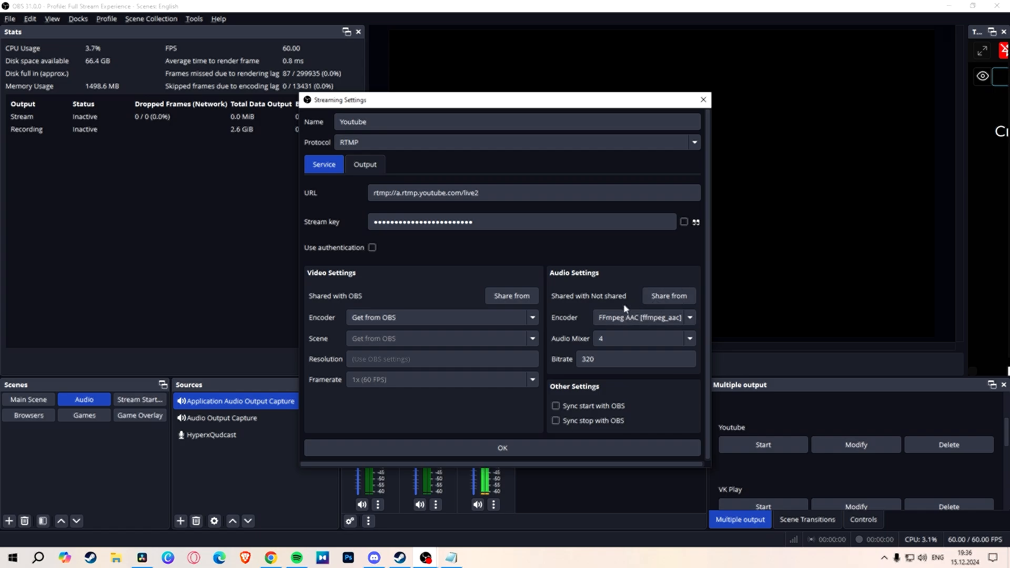
pyautogui.click(642, 339)
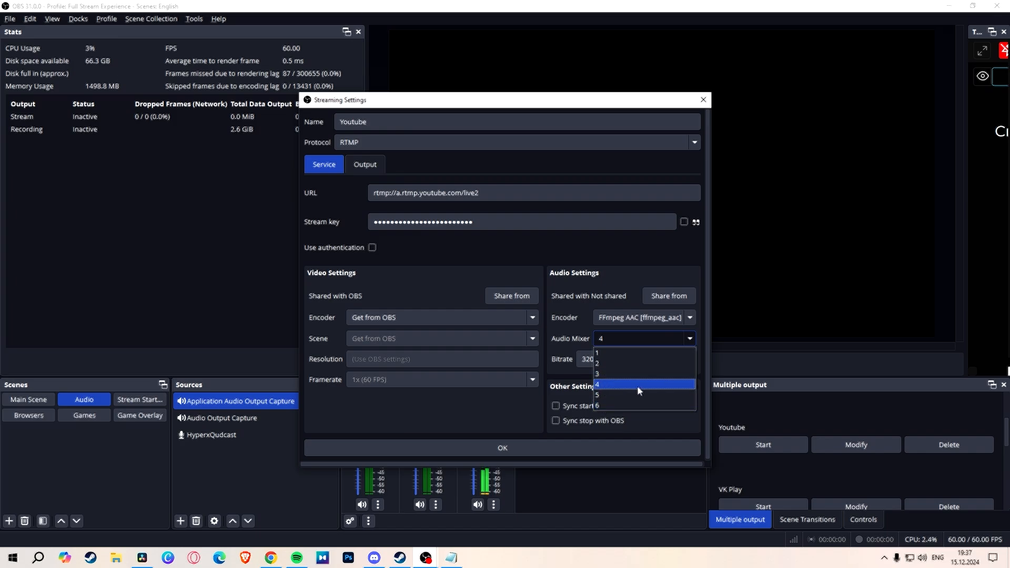
pyautogui.click(571, 315)
pyautogui.click(502, 449)
# Step: Reopen Advanced Audio Properties and remove HyperxQudcast from tracks 1, 2, 3 and 6, keeping only 4 and 5
pyautogui.rightClick(543, 460)
pyautogui.click(589, 501)
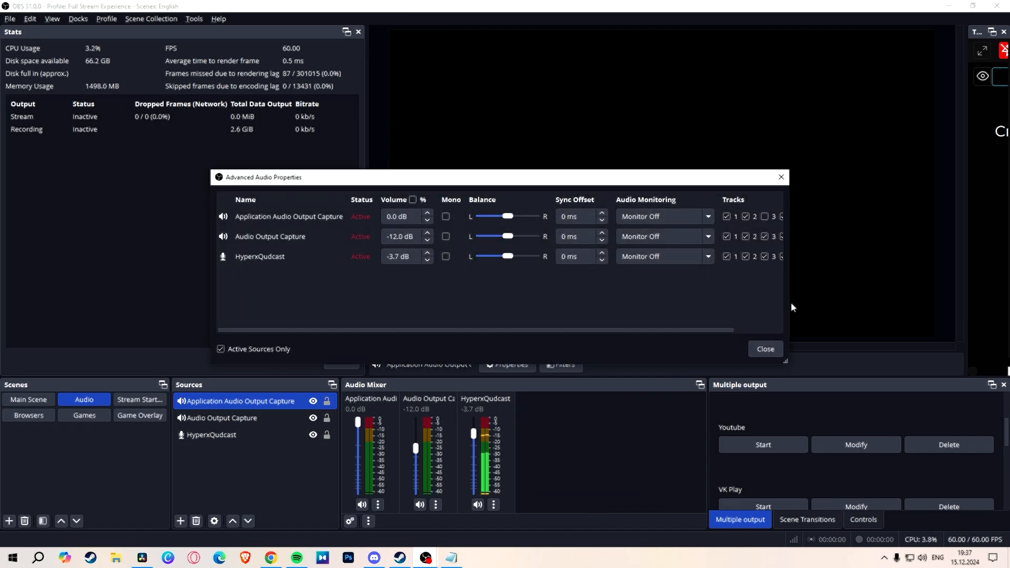
pyautogui.moveTo(793, 302); pyautogui.dragTo(918, 300)
pyautogui.moveTo(793, 179); pyautogui.dragTo(602, 173)
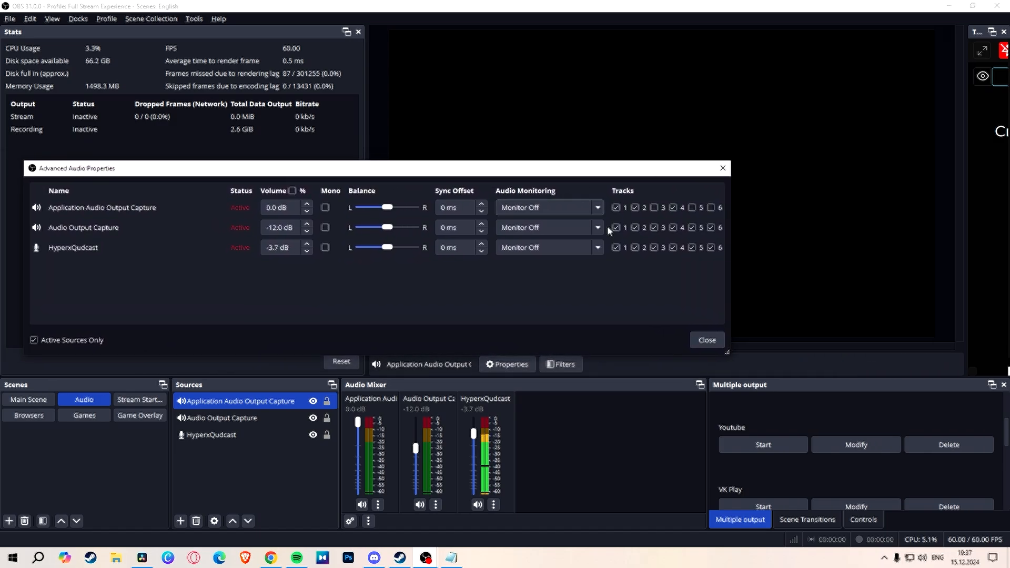
pyautogui.click(635, 247)
pyautogui.click(617, 248)
pyautogui.click(654, 247)
pyautogui.click(673, 247)
pyautogui.click(711, 247)
# Step: Keep Audio Output Capture on tracks 4 and 5 only, remove Application Audio Output Capture from every track and close the audio properties
pyautogui.click(616, 227)
pyautogui.click(636, 228)
pyautogui.click(654, 228)
pyautogui.click(672, 227)
pyautogui.click(711, 228)
pyautogui.click(673, 208)
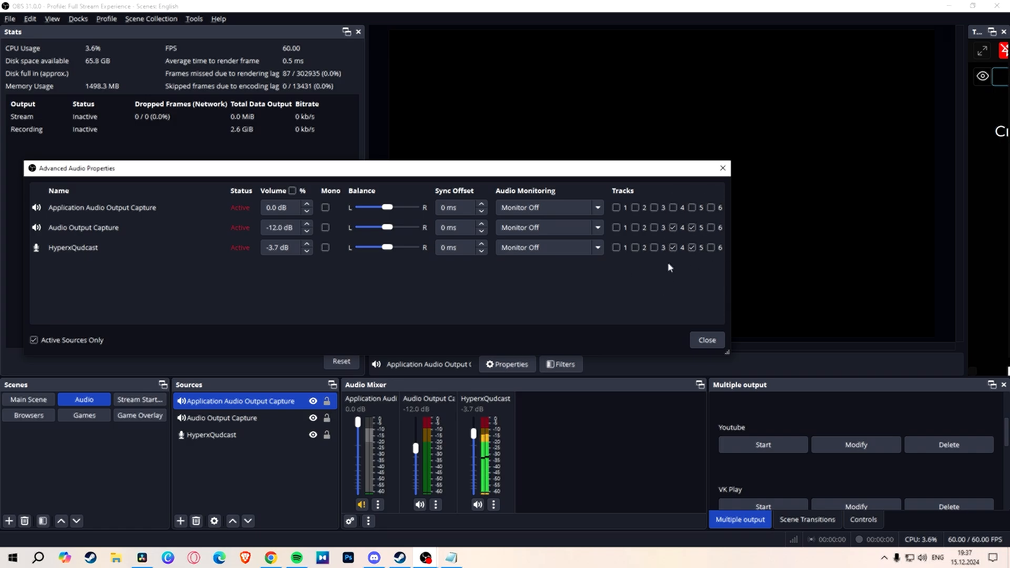
pyautogui.click(714, 343)
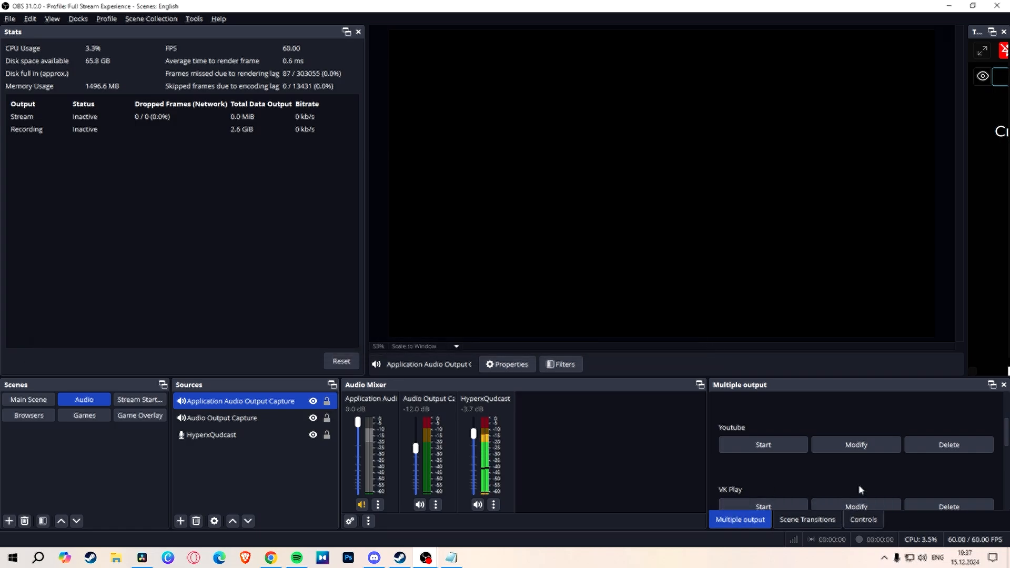
# Step: Review the audio mixer track in the Youtube output's streaming settings again and confirm the dialog
pyautogui.click(861, 448)
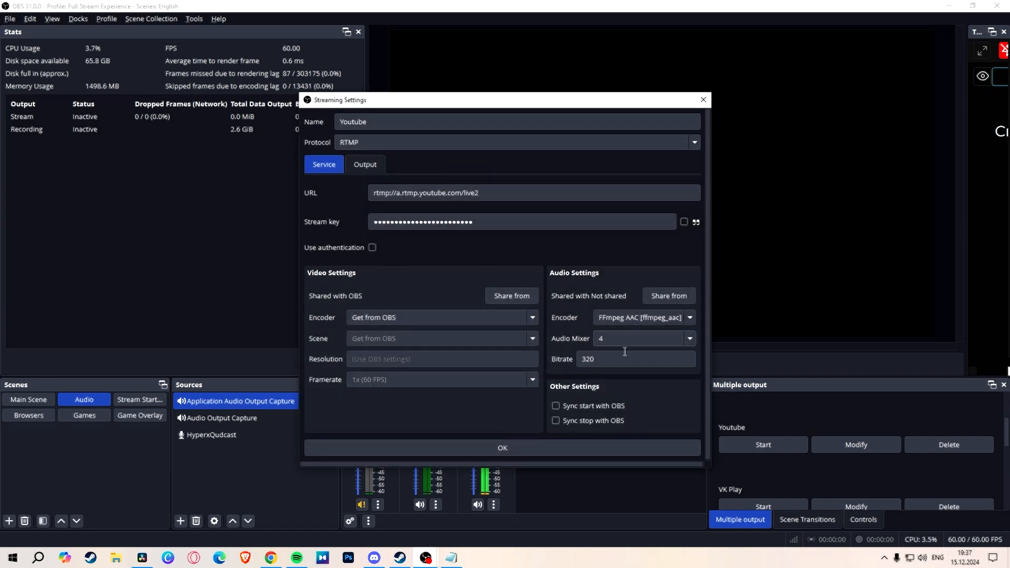
pyautogui.click(628, 396)
pyautogui.click(518, 447)
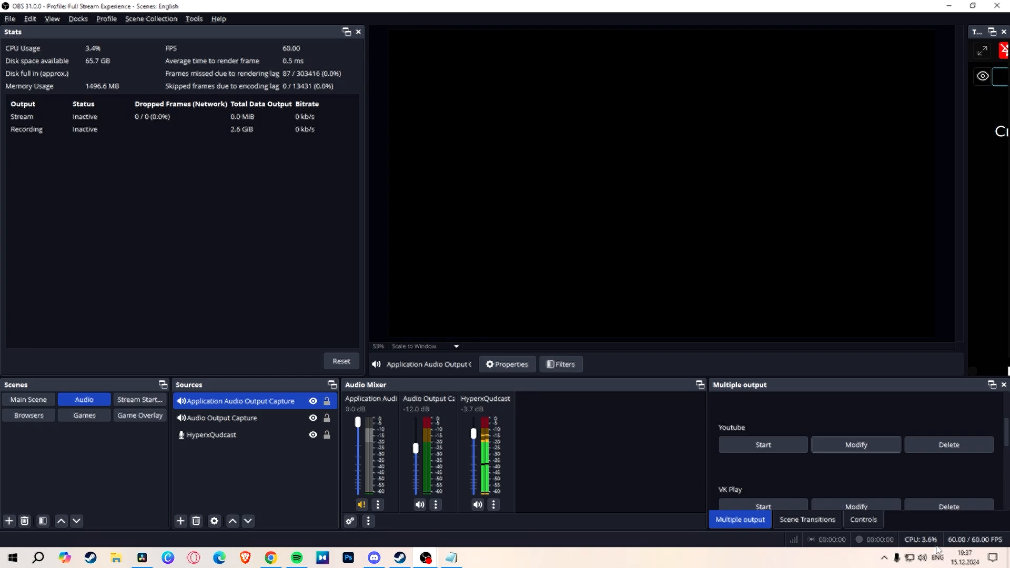
# Step: Check the audio track selected for streaming in the output settings and close the settings
pyautogui.click(865, 521)
pyautogui.click(857, 478)
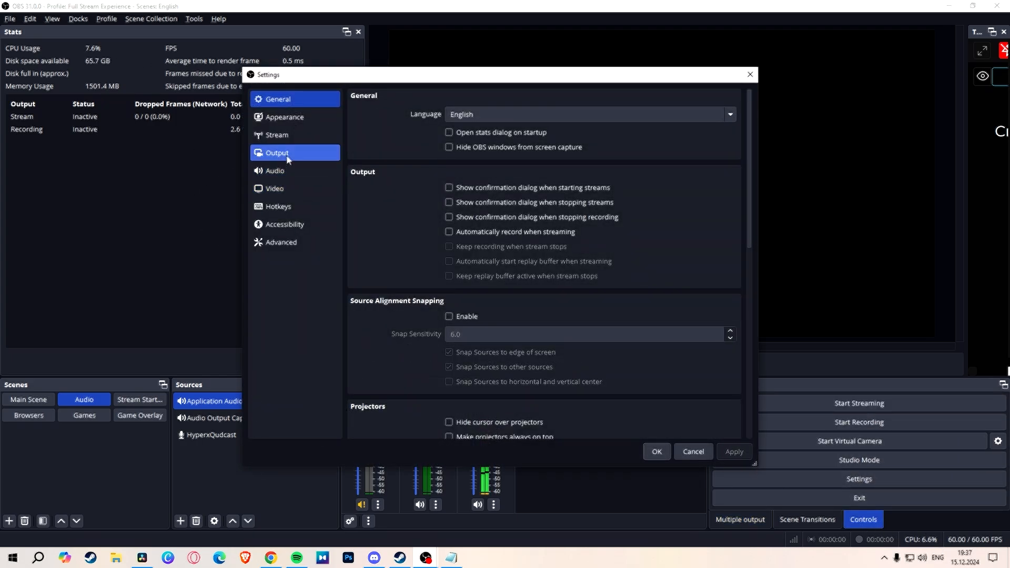
pyautogui.click(285, 154)
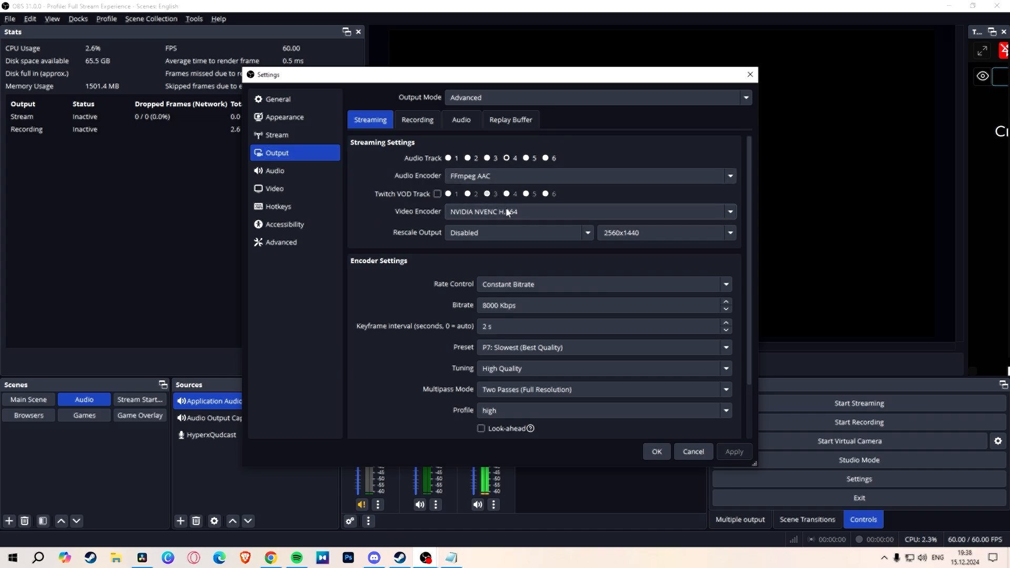
pyautogui.press('Escape')
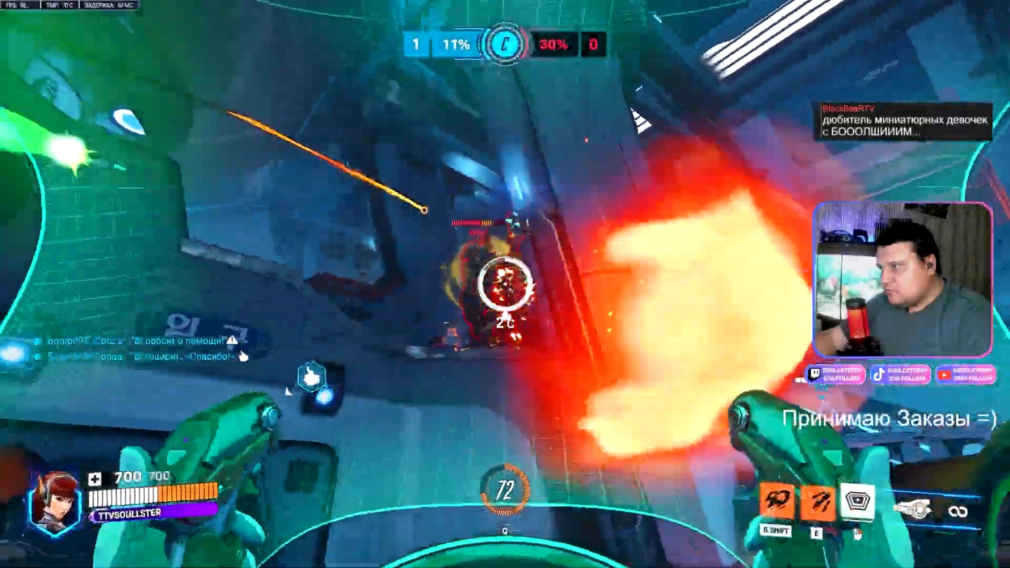
pyautogui.press('shift')
pyautogui.press('e')
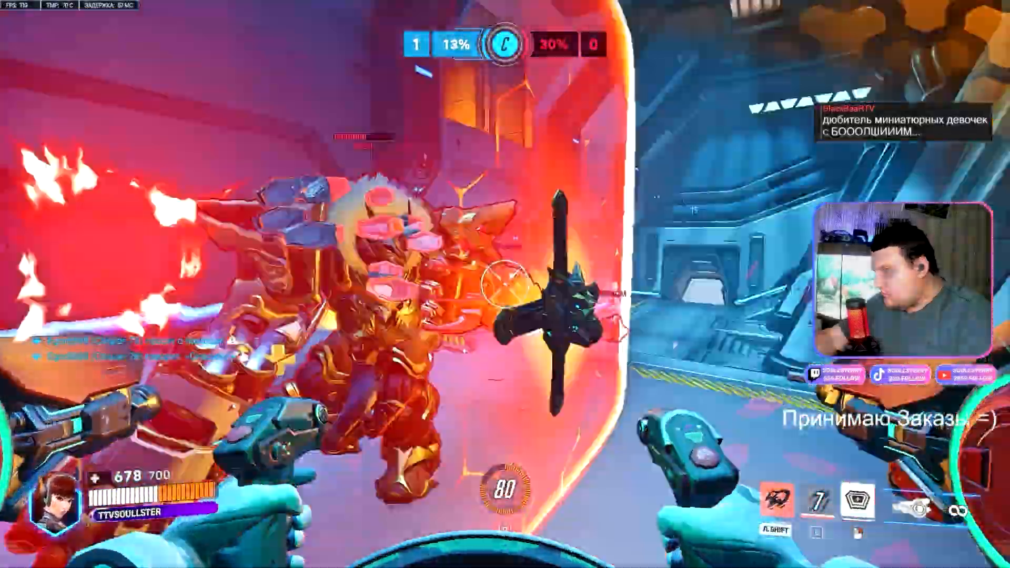
pyautogui.click(505, 285)
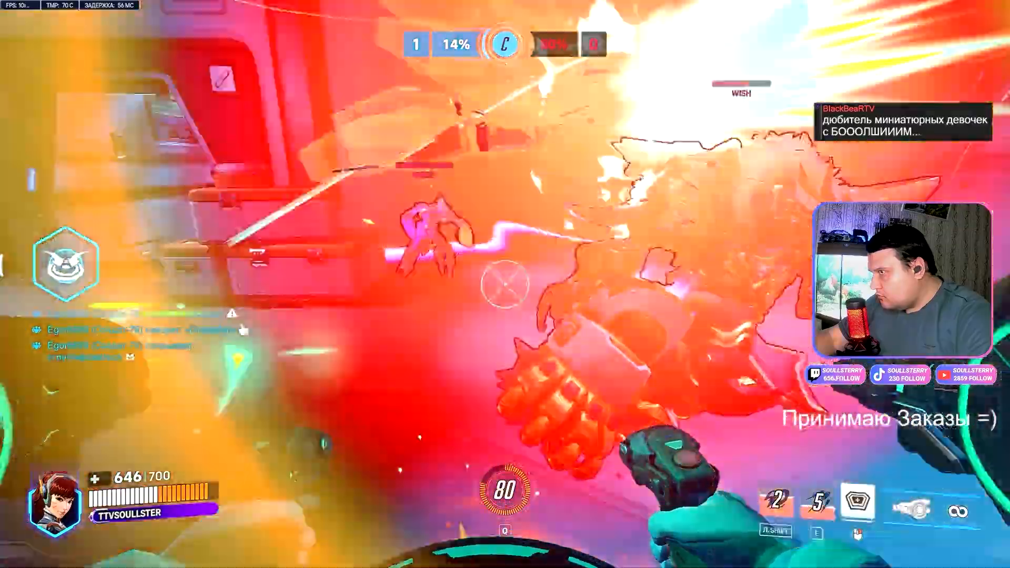
pyautogui.click(506, 284)
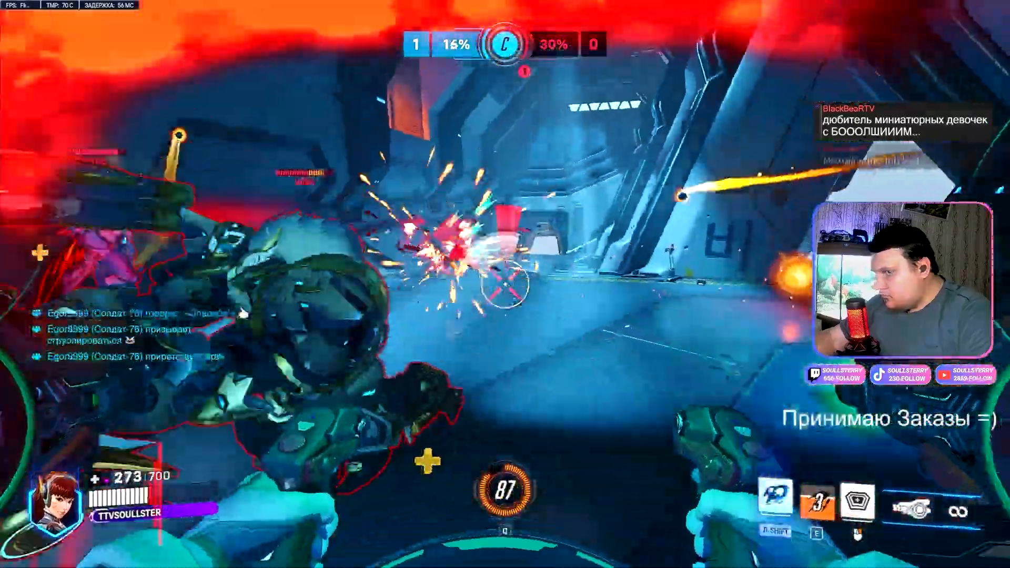
pyautogui.press('shift')
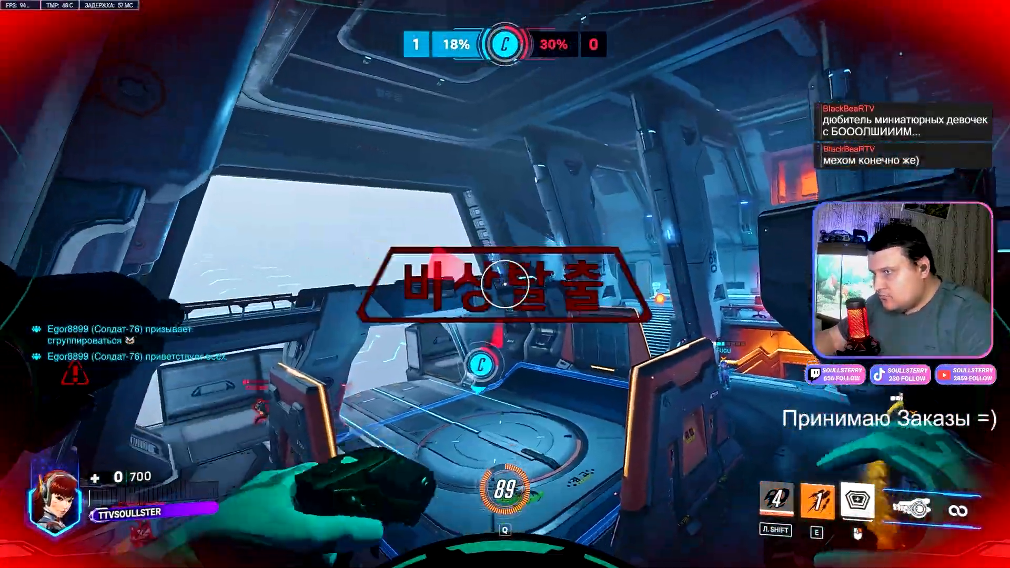
pyautogui.click(505, 284)
pyautogui.click(505, 284)
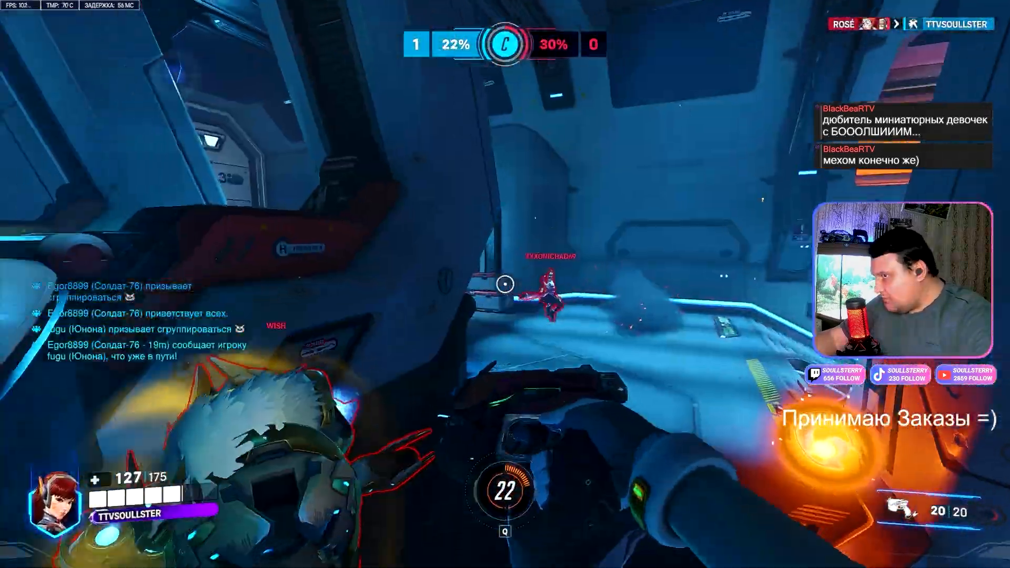
pyautogui.click(506, 284)
pyautogui.click(505, 284)
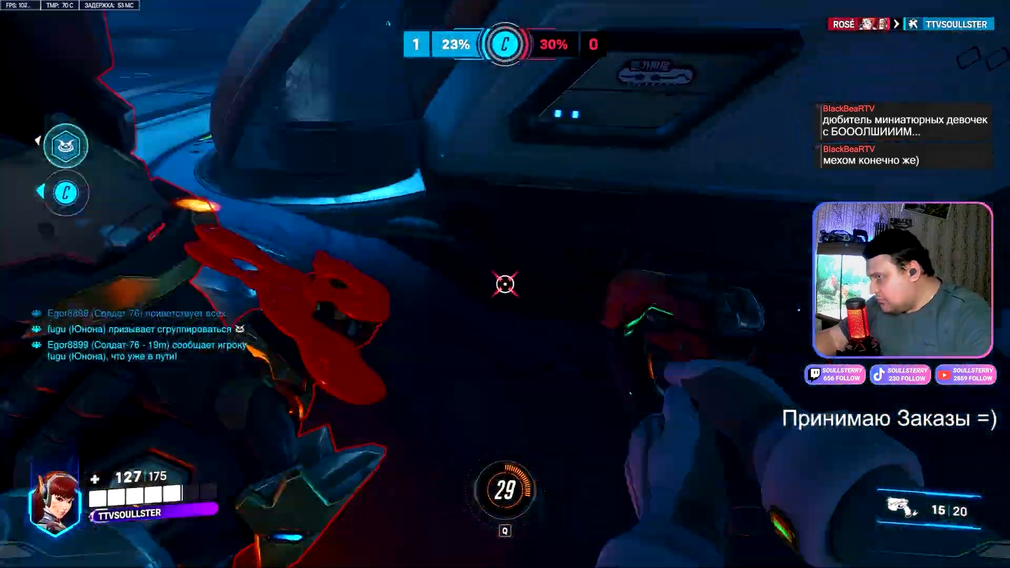
pyautogui.click(505, 284)
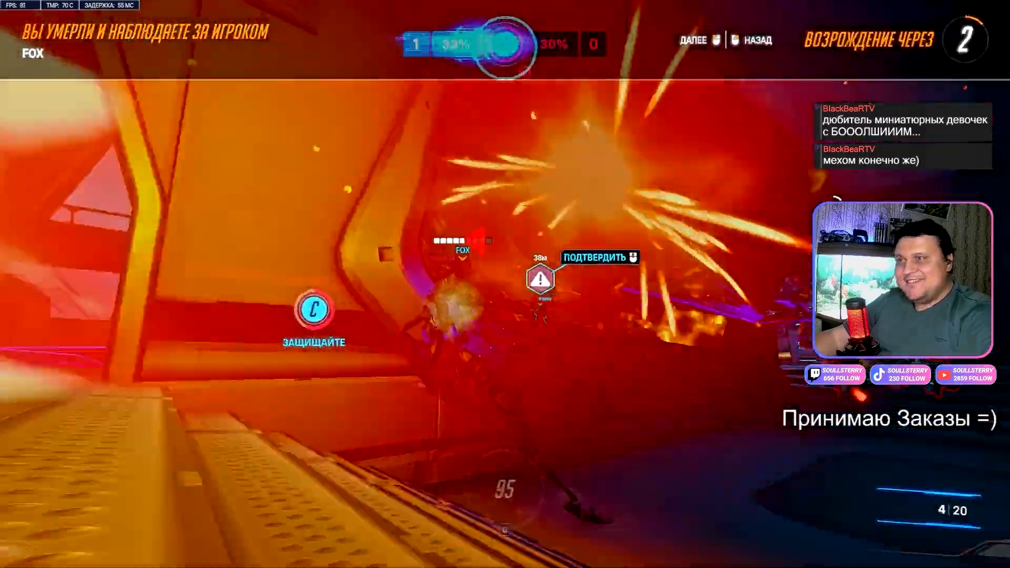
pyautogui.press('w')
pyautogui.press('shift')
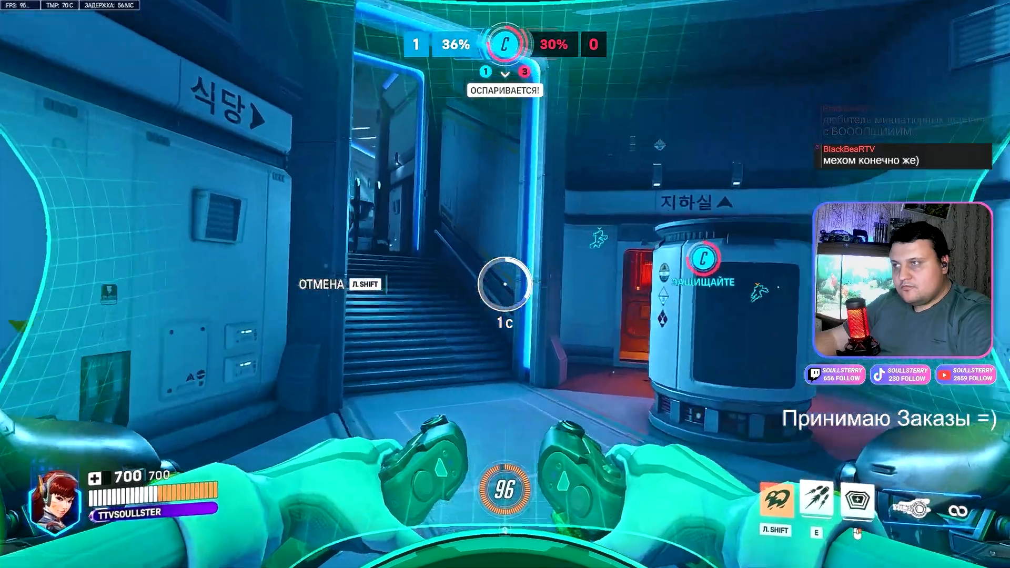
pyautogui.press('w')
pyautogui.press('w')
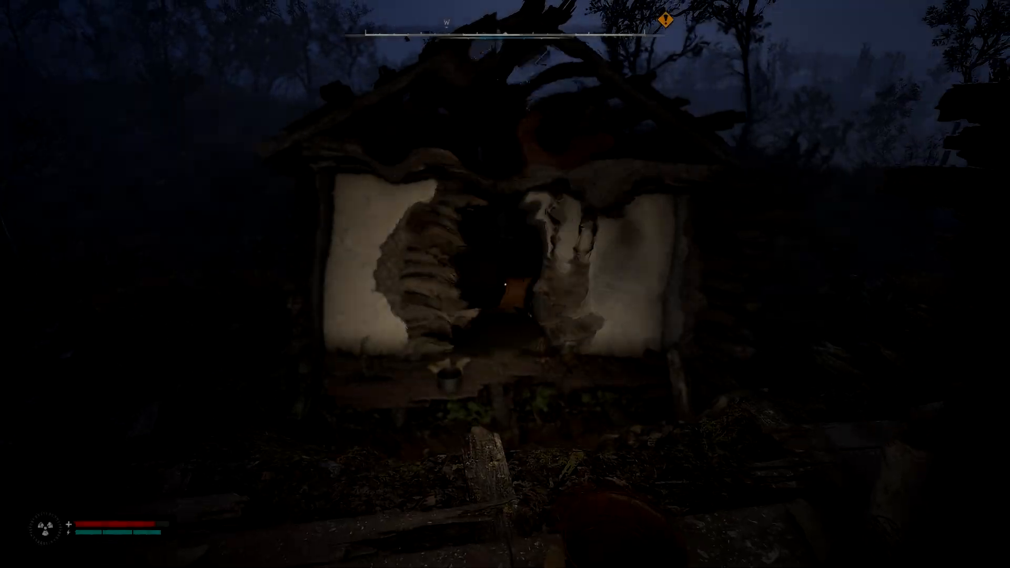
pyautogui.press('w')
pyautogui.press('w')
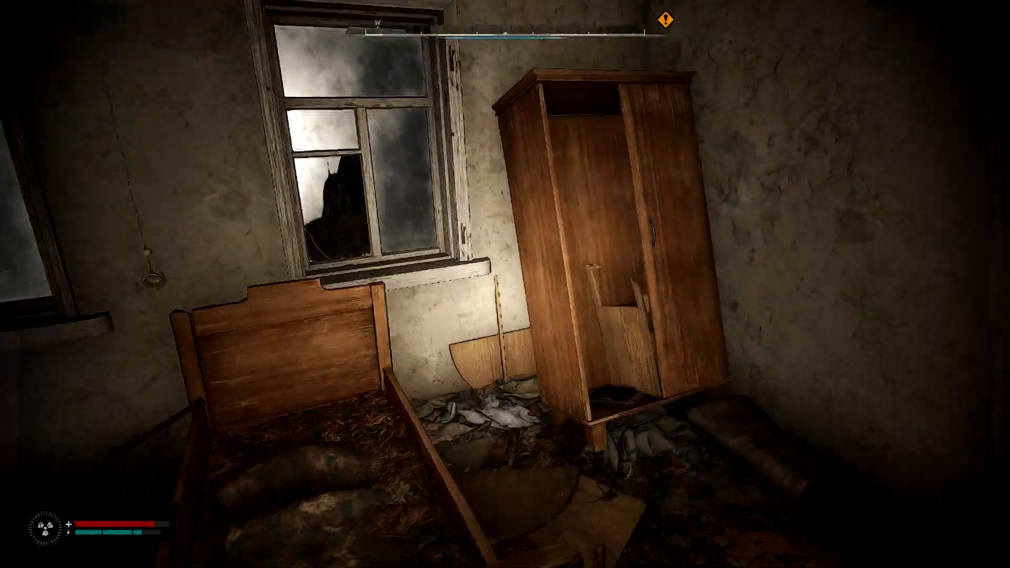
pyautogui.press('w')
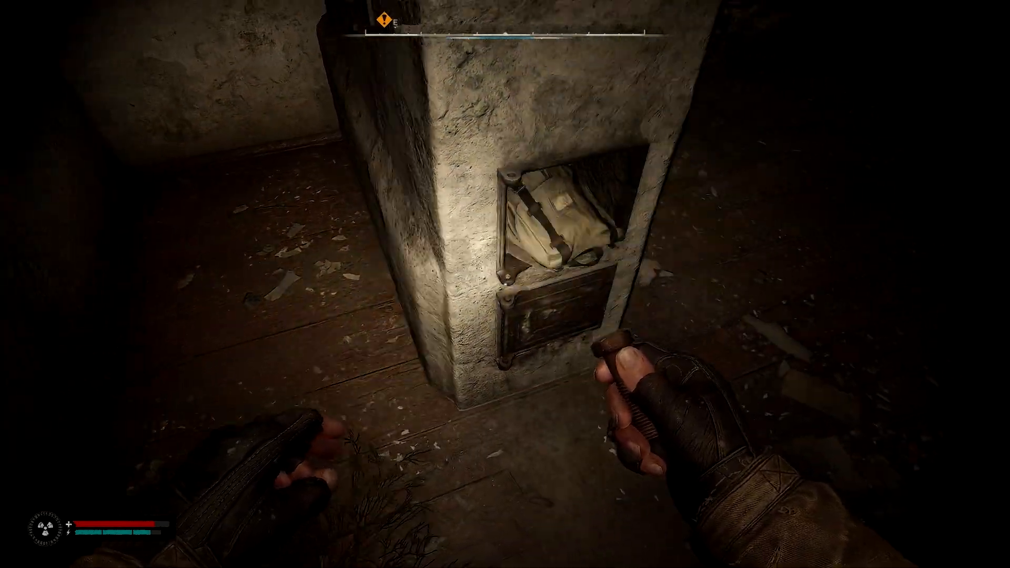
pyautogui.press('f')
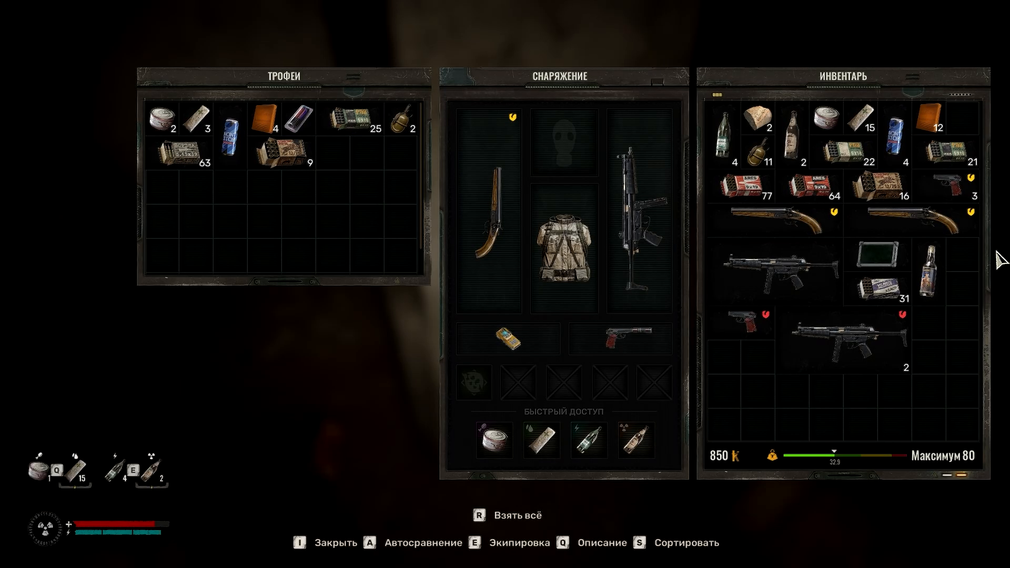
pyautogui.press('r')
pyautogui.press('i')
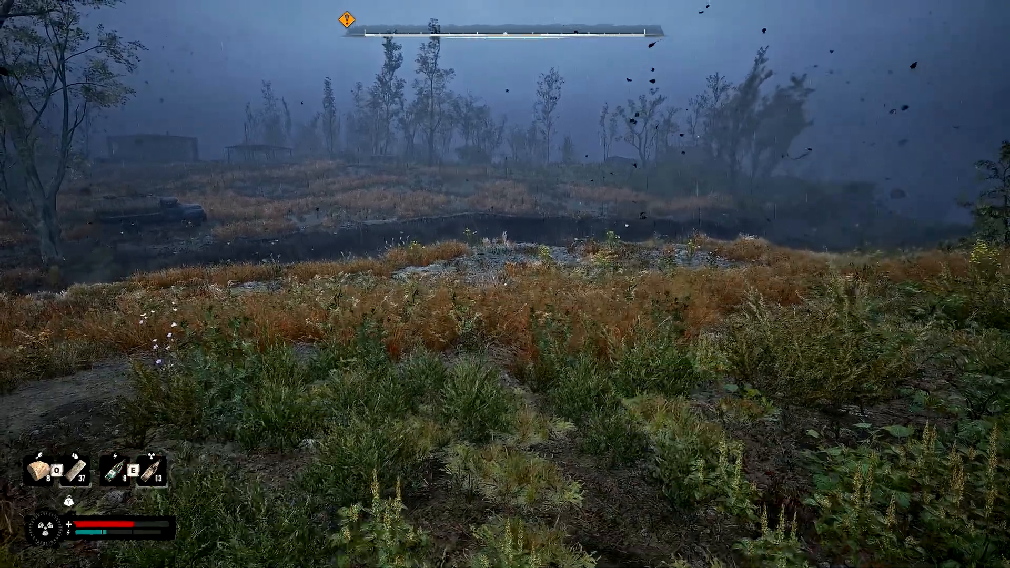
pyautogui.press('m')
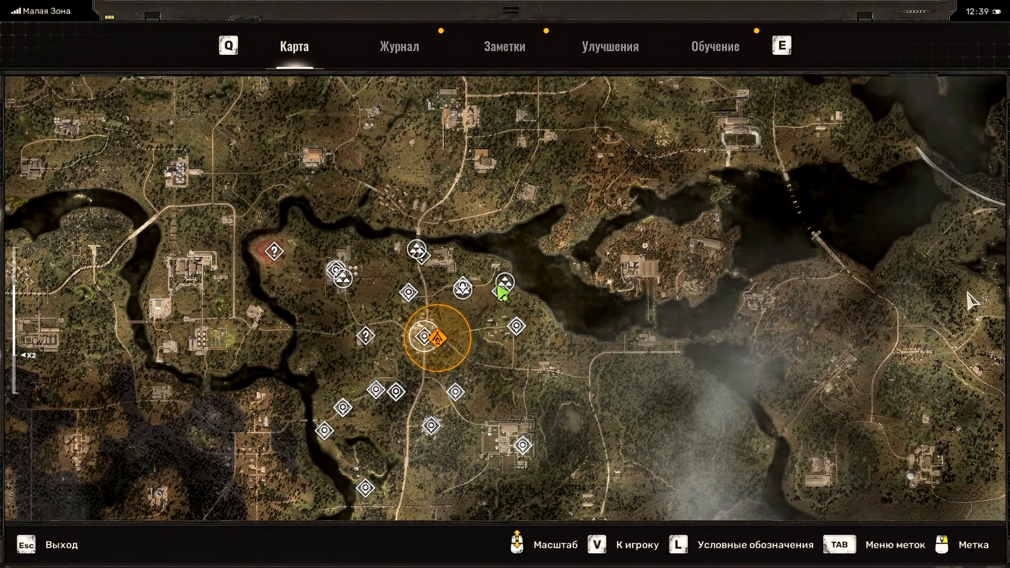
pyautogui.scroll(2, 583, 335)
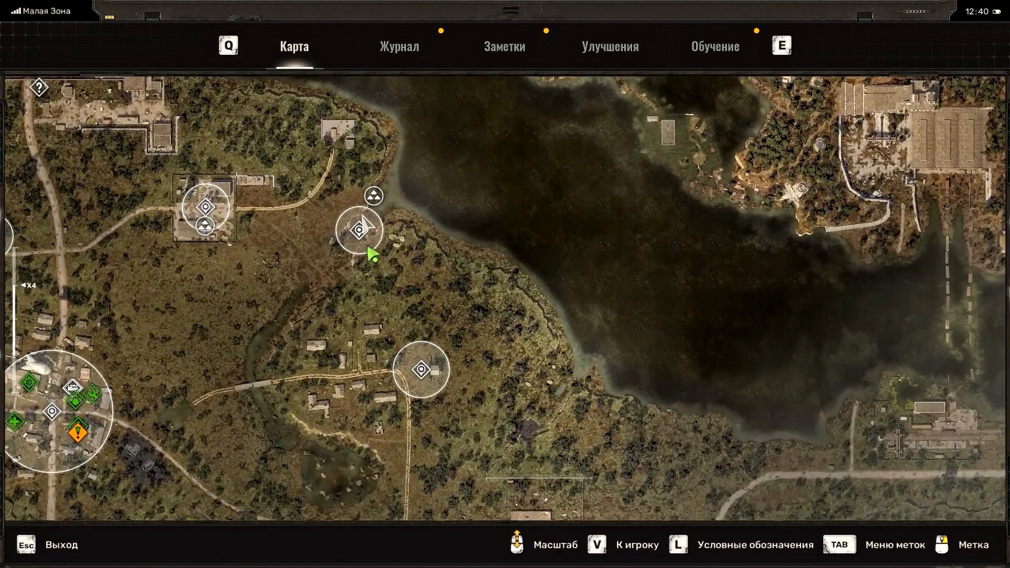
pyautogui.press('Escape')
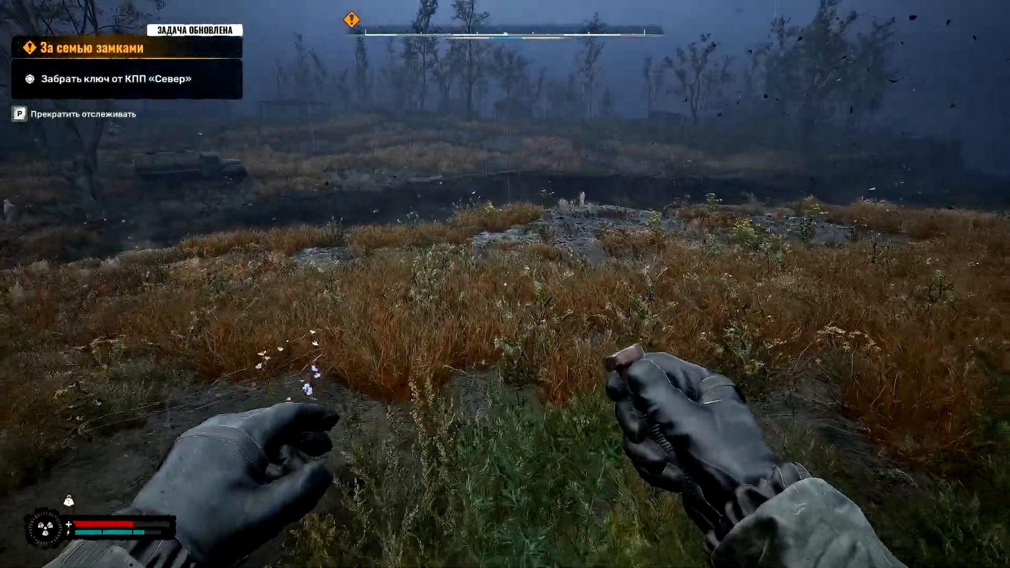
pyautogui.hotkey('shift', 'w')
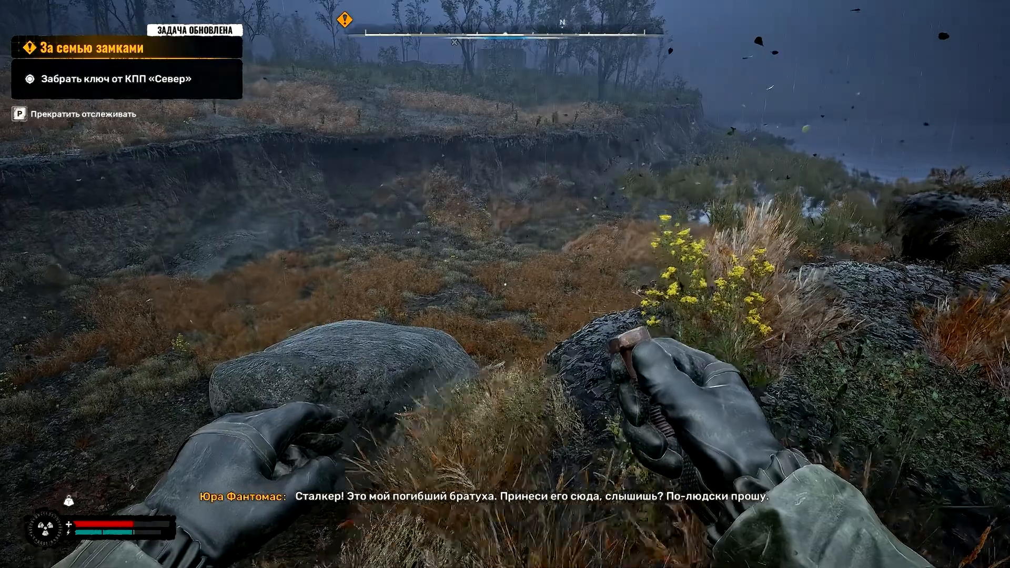
pyautogui.press('w')
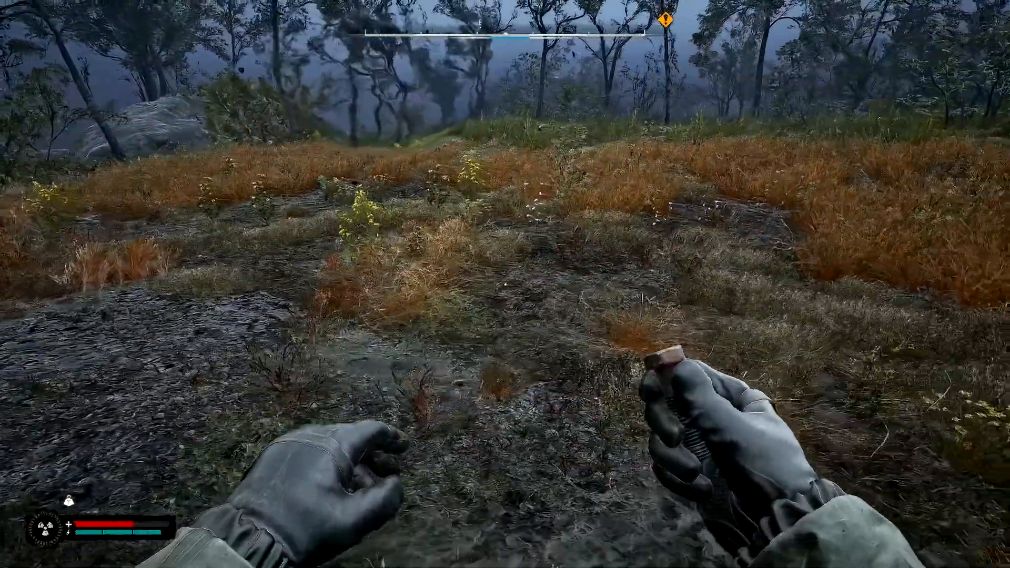
pyautogui.hotkey('shift', 'w')
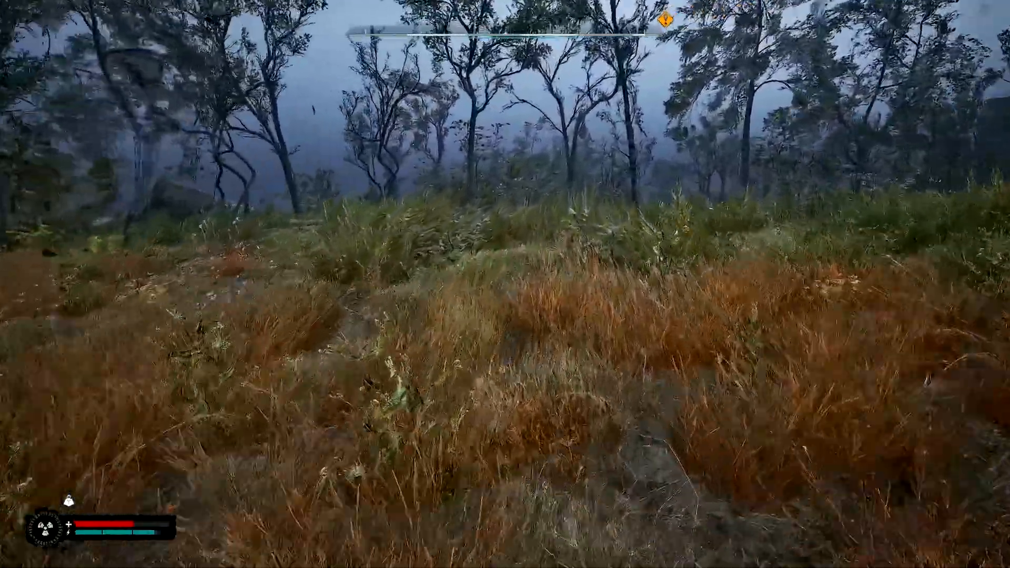
pyautogui.hotkey('shift', 'w')
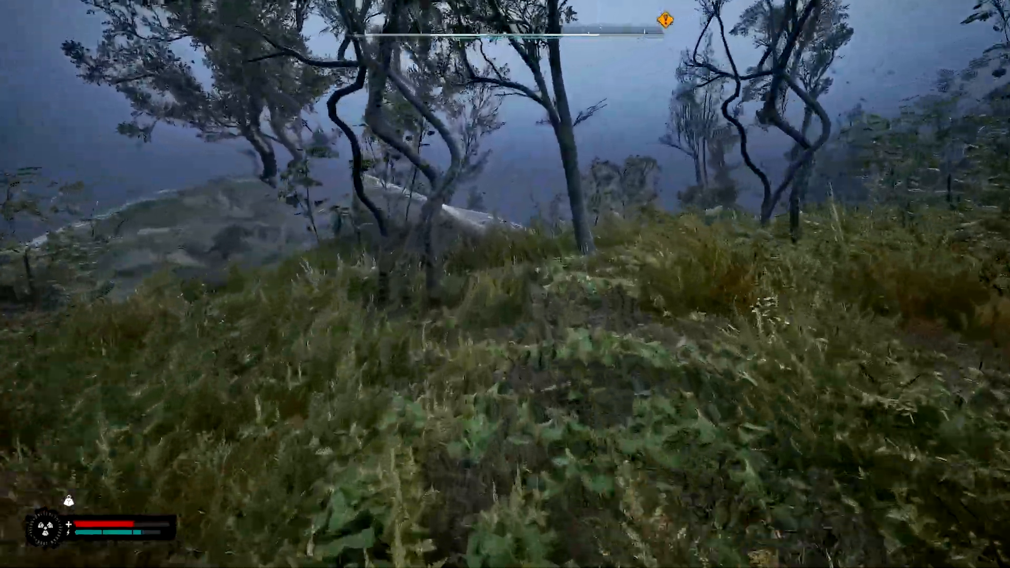
pyautogui.hotkey('shift', 'w')
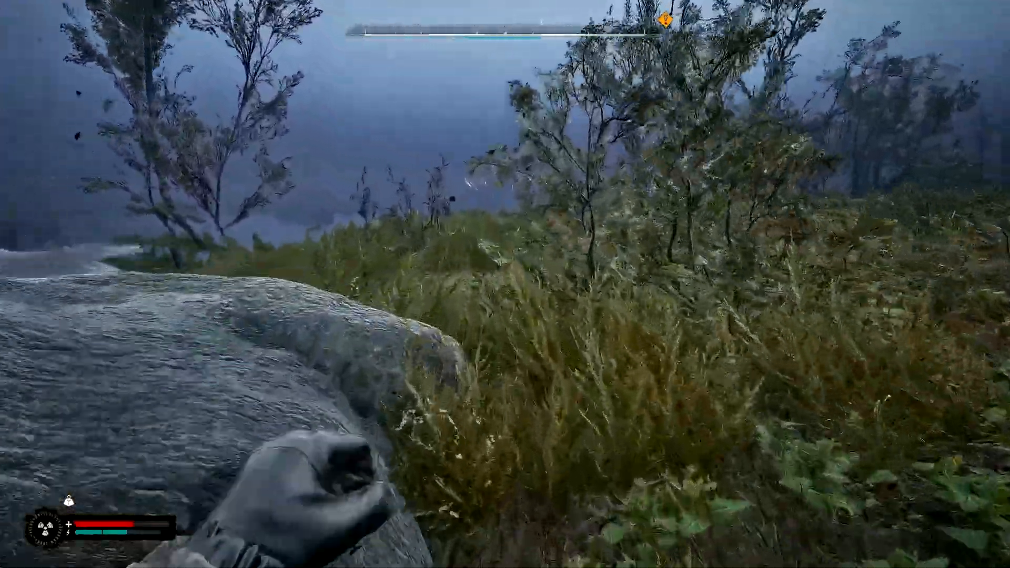
pyautogui.hotkey('shift', 'w')
pyautogui.press('space')
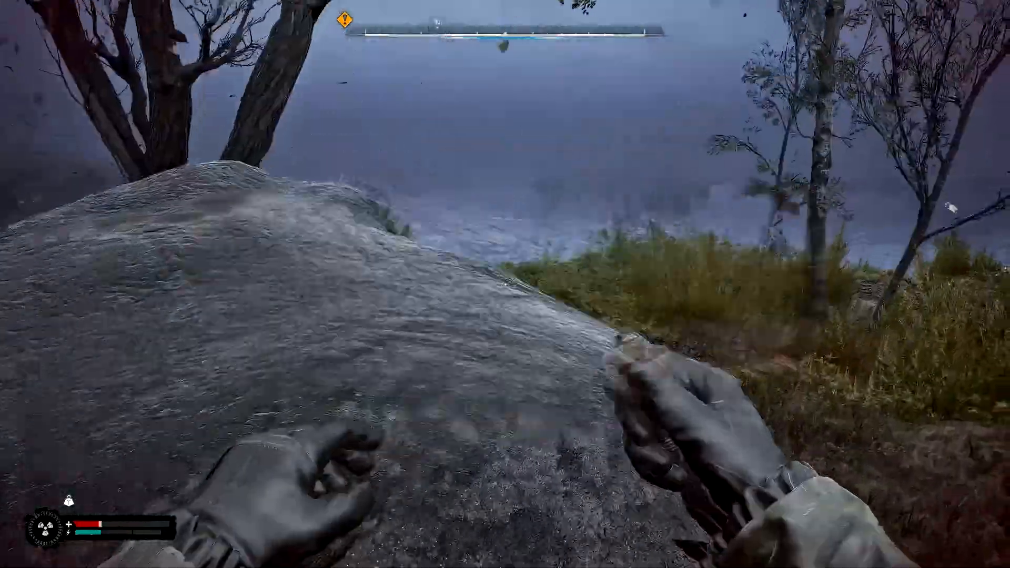
pyautogui.press('w')
pyautogui.press('F1')
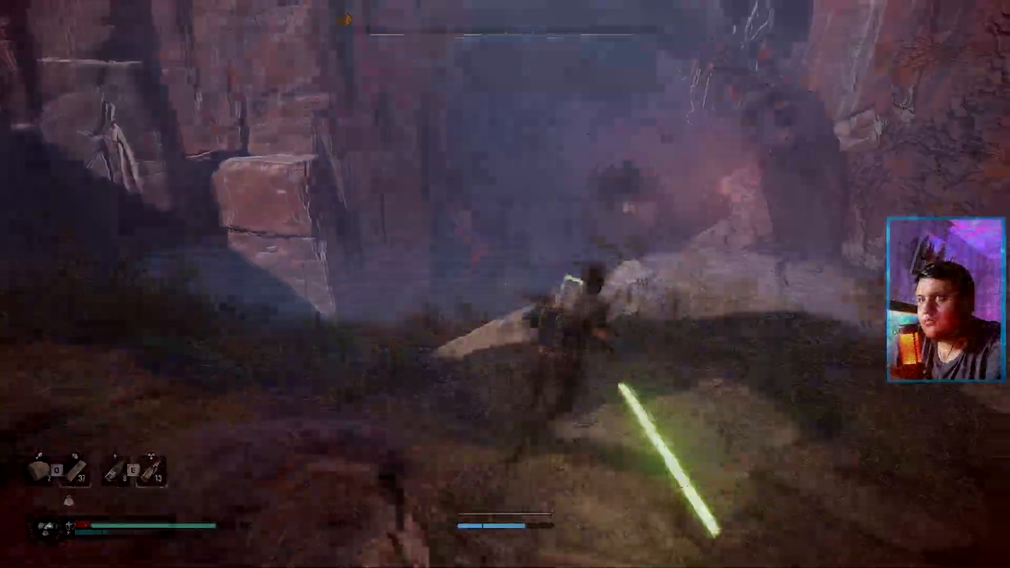
pyautogui.press('w')
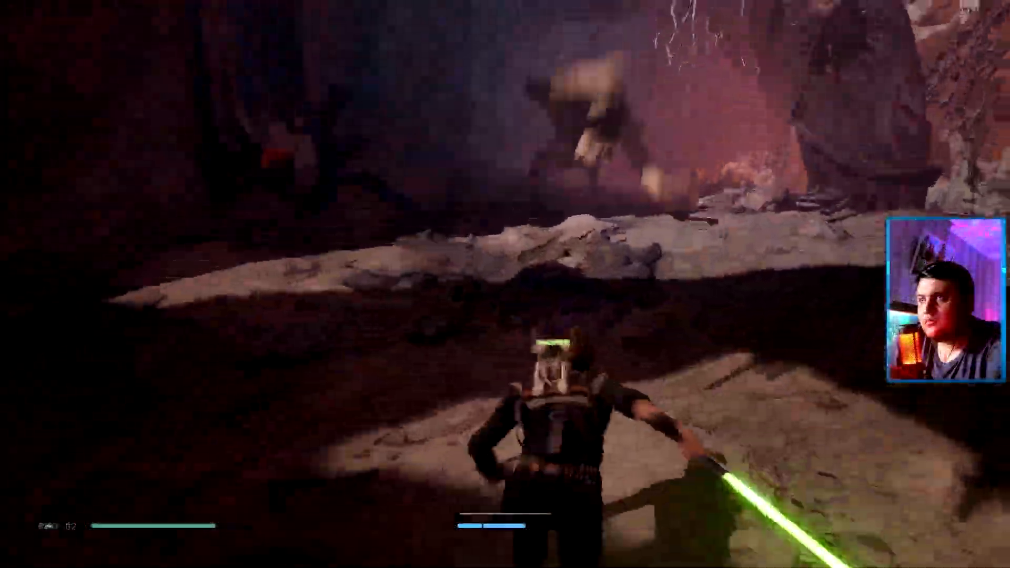
pyautogui.press('w')
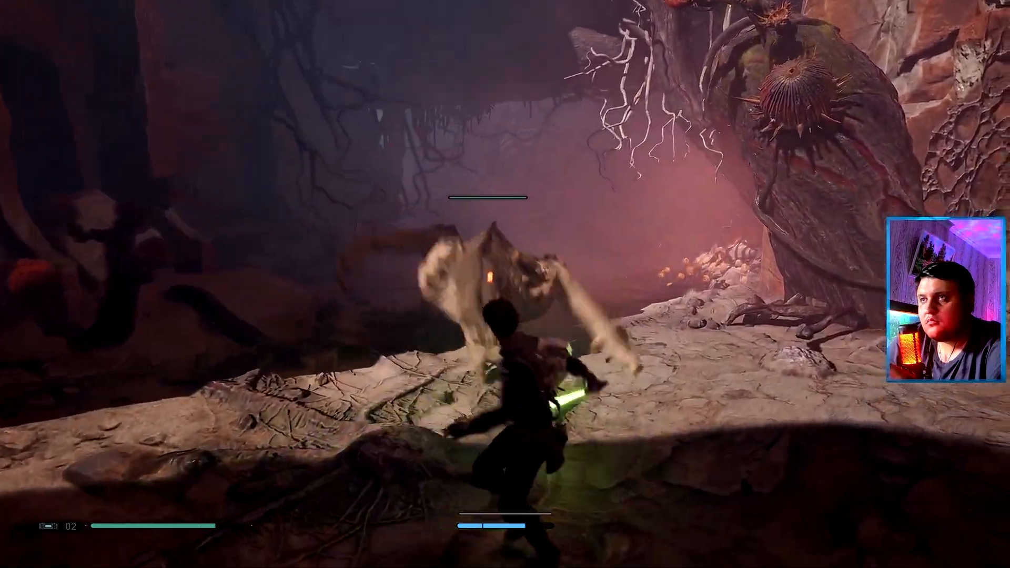
pyautogui.press('d')
pyautogui.press('w')
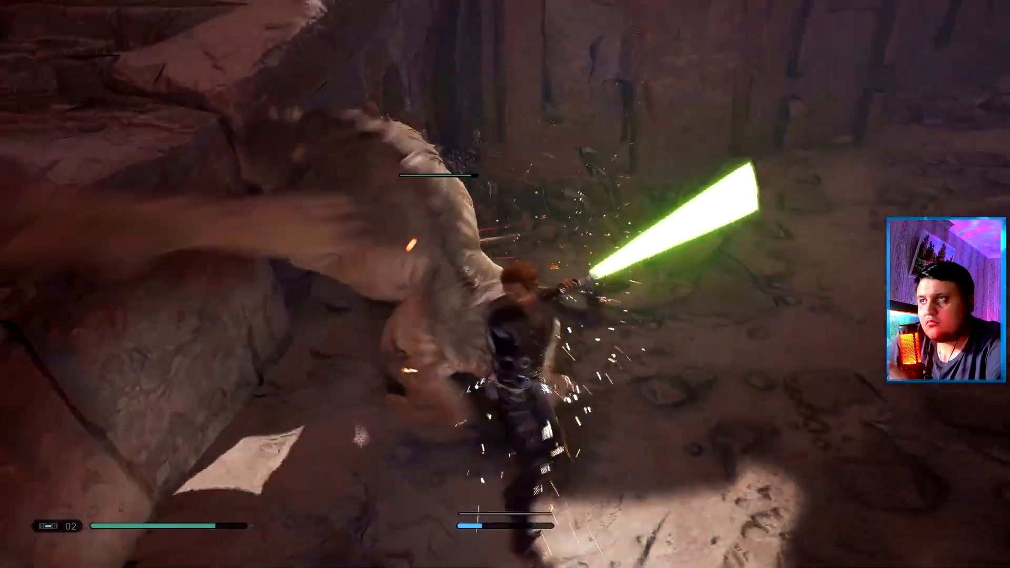
pyautogui.press('w')
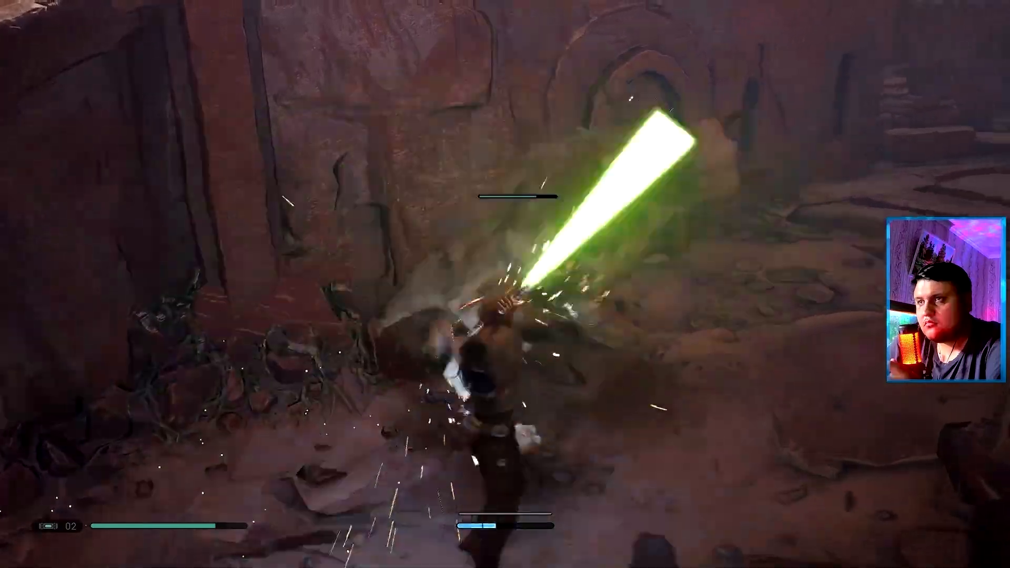
pyautogui.press('w')
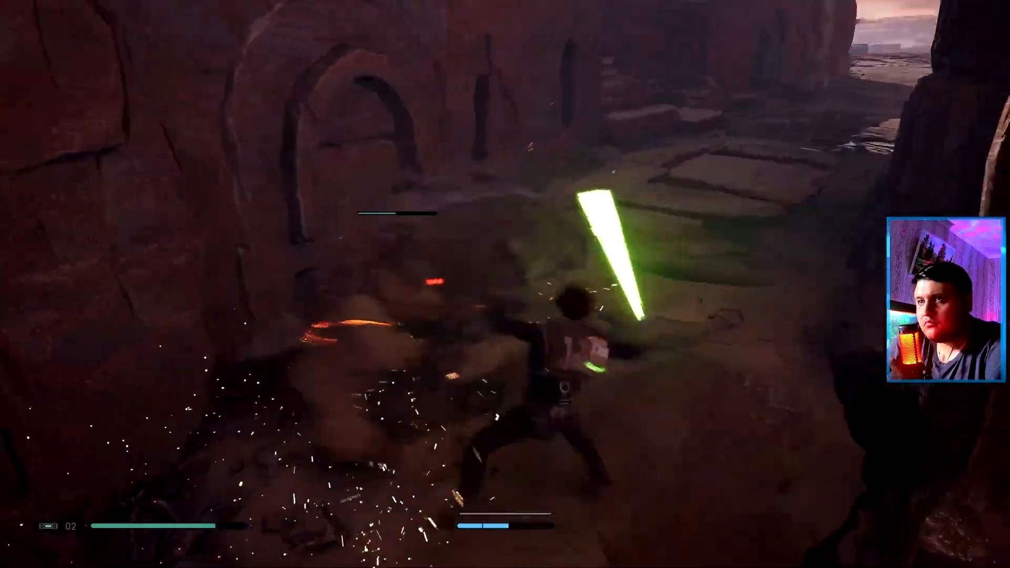
pyautogui.press('w')
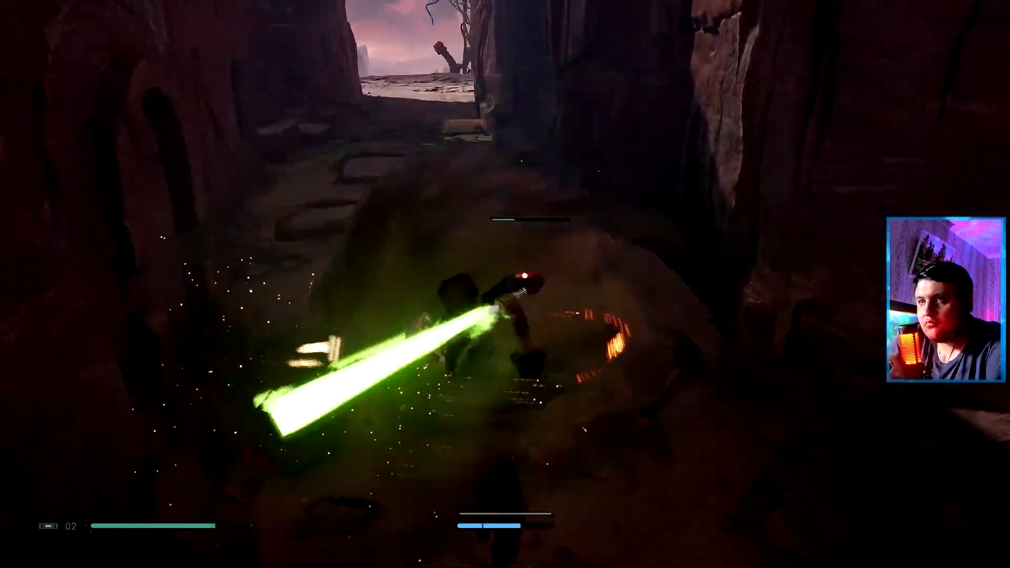
pyautogui.press('w')
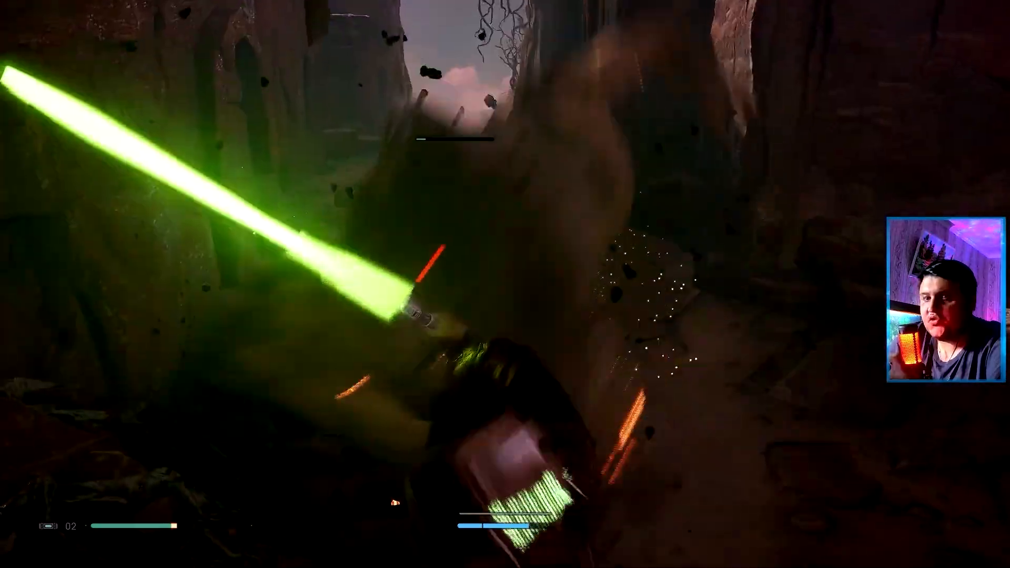
pyautogui.press('w')
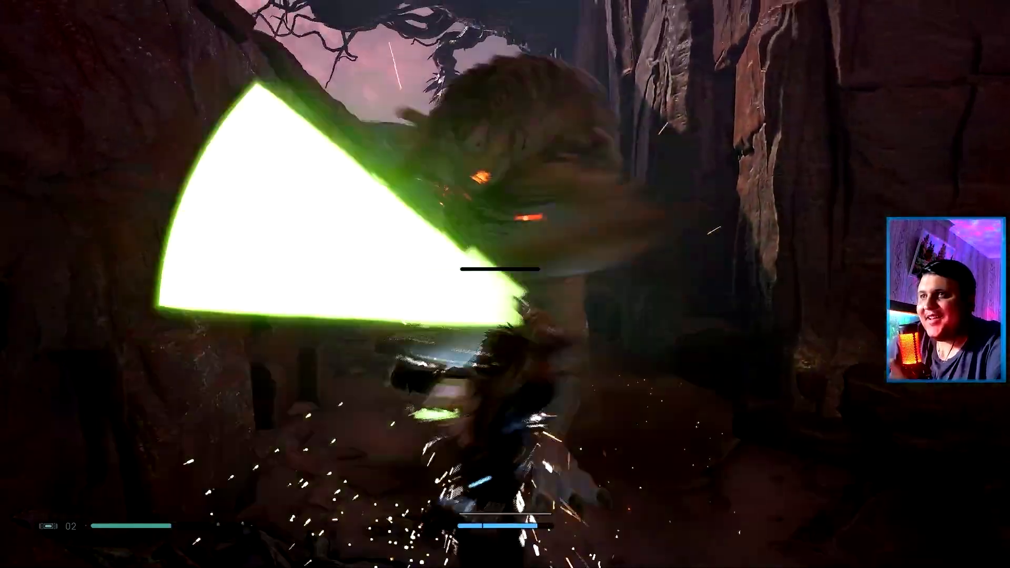
pyautogui.press('w')
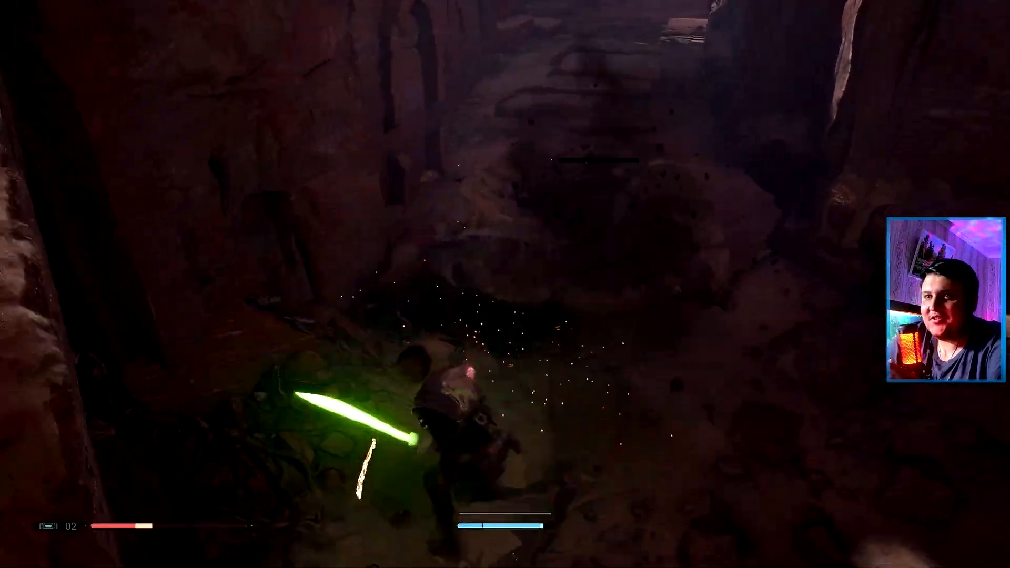
pyautogui.press('r')
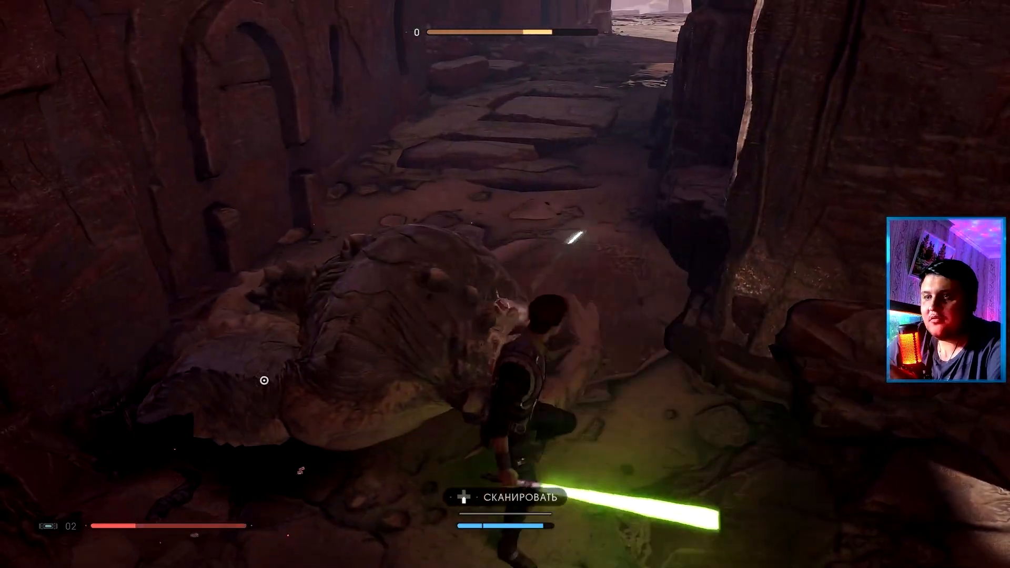
pyautogui.press('w')
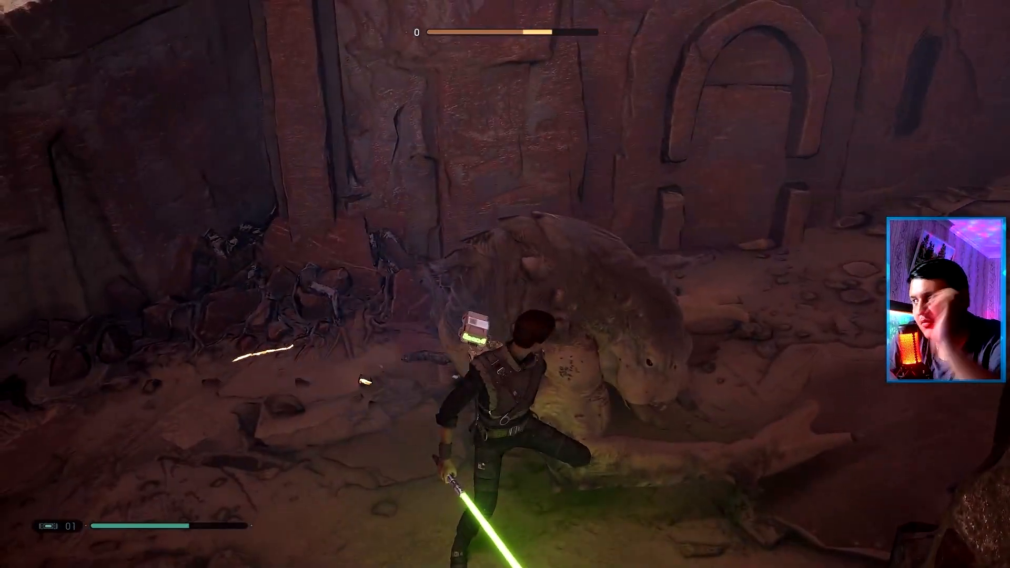